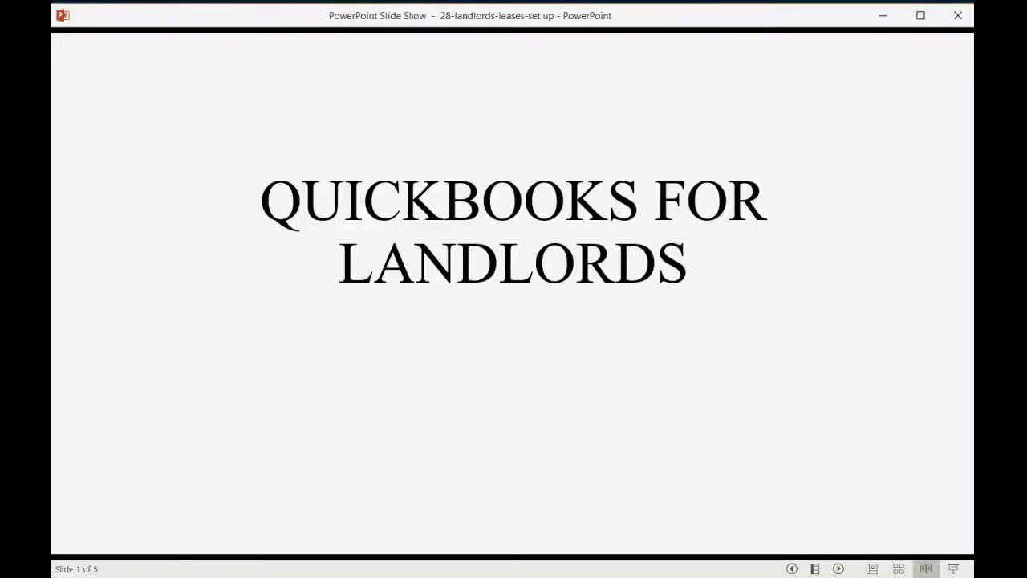
{"action": "key", "text": "Right"}
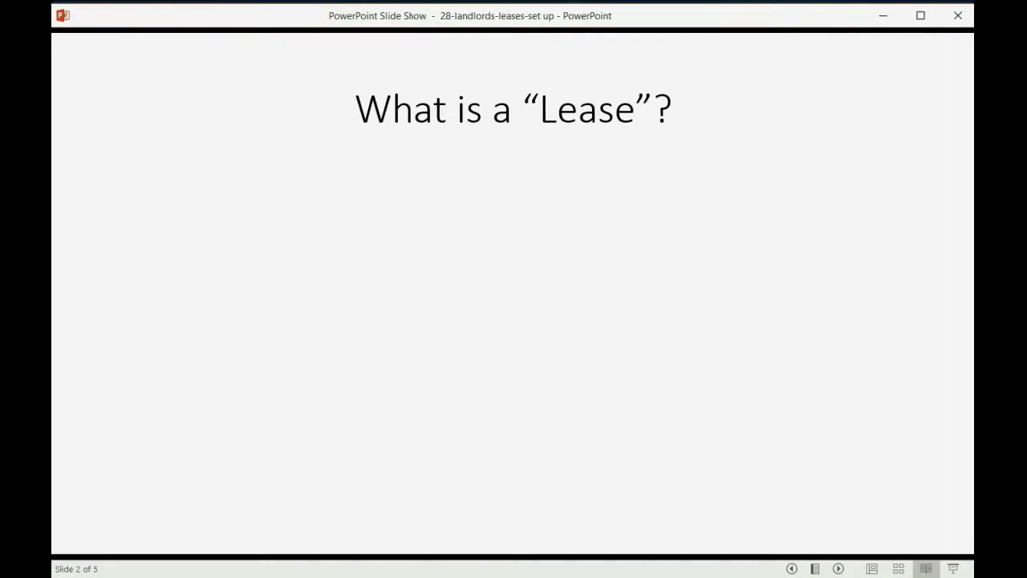
{"action": "key", "text": "Right"}
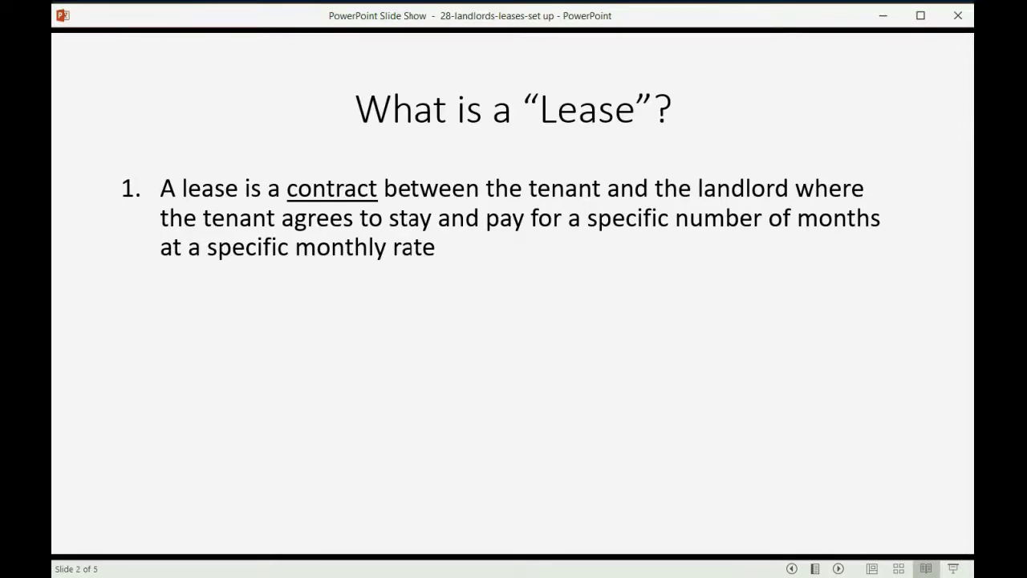
{"action": "key", "text": "Right"}
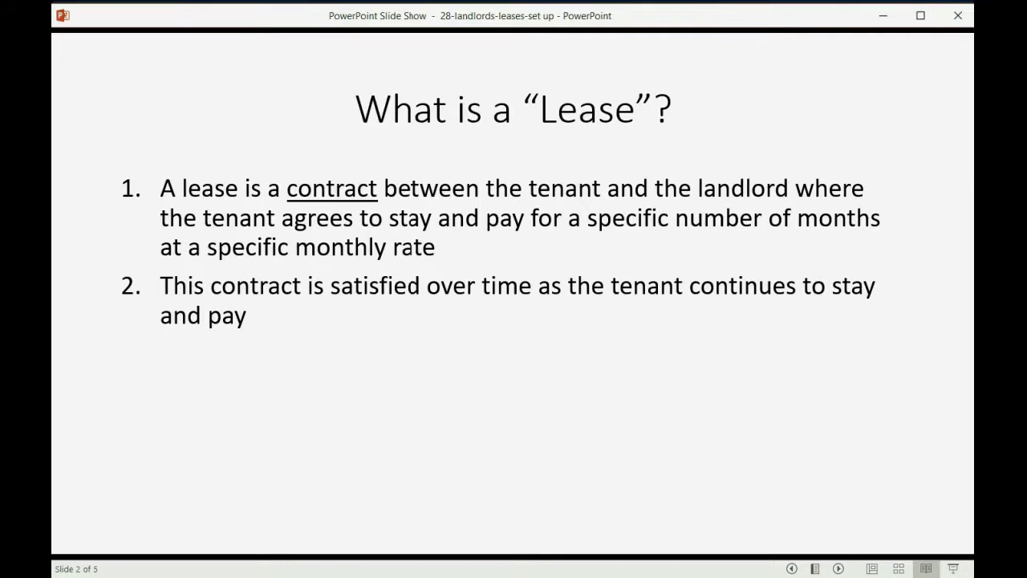
{"action": "key", "text": "Right"}
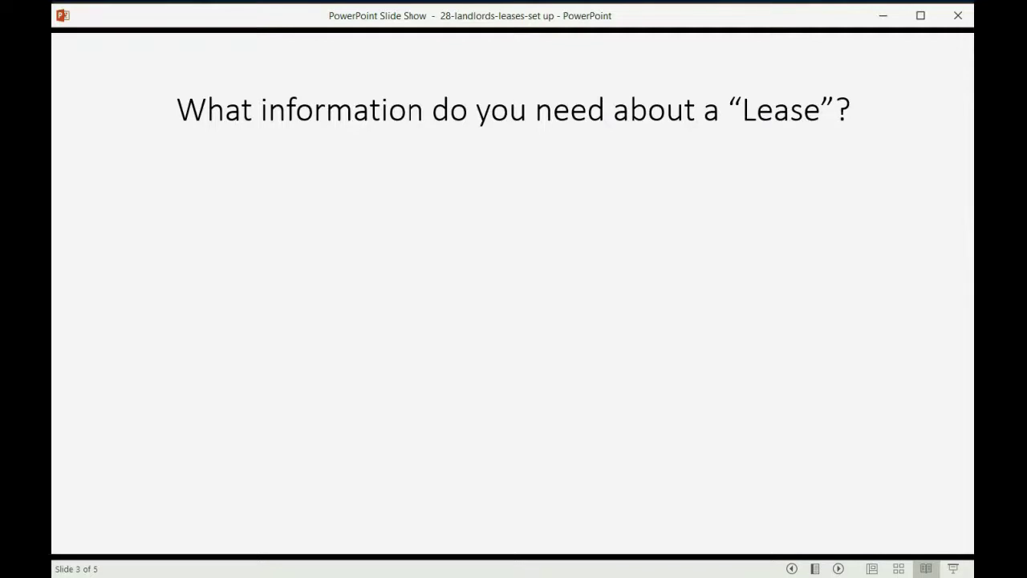
{"action": "key", "text": "Right"}
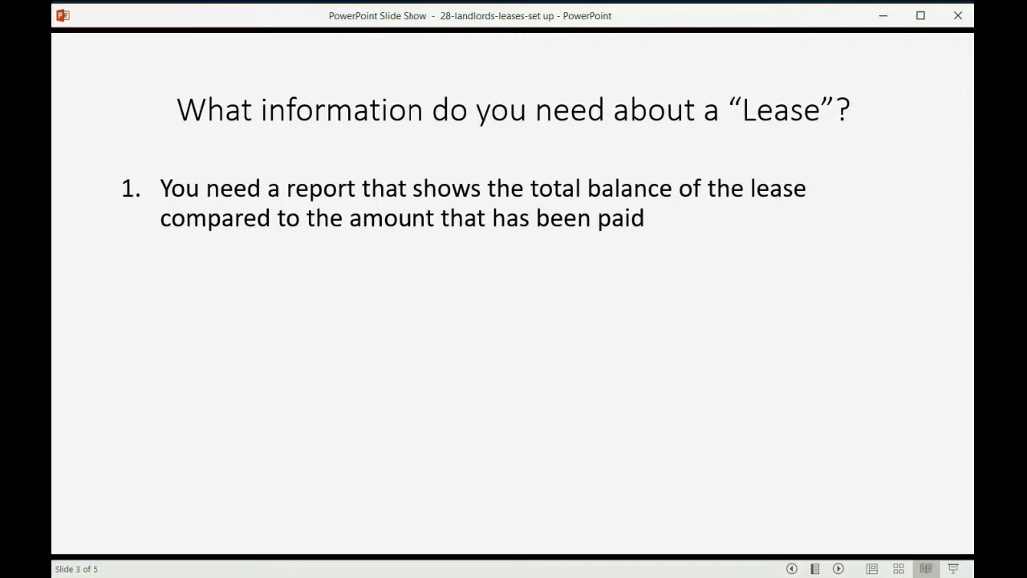
{"action": "key", "text": "Right"}
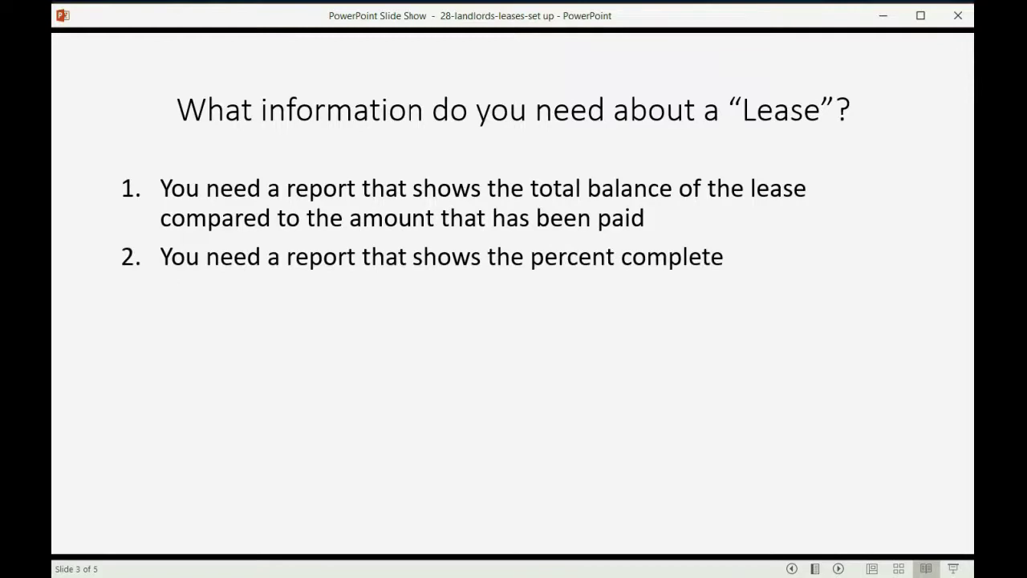
{"action": "key", "text": "Right"}
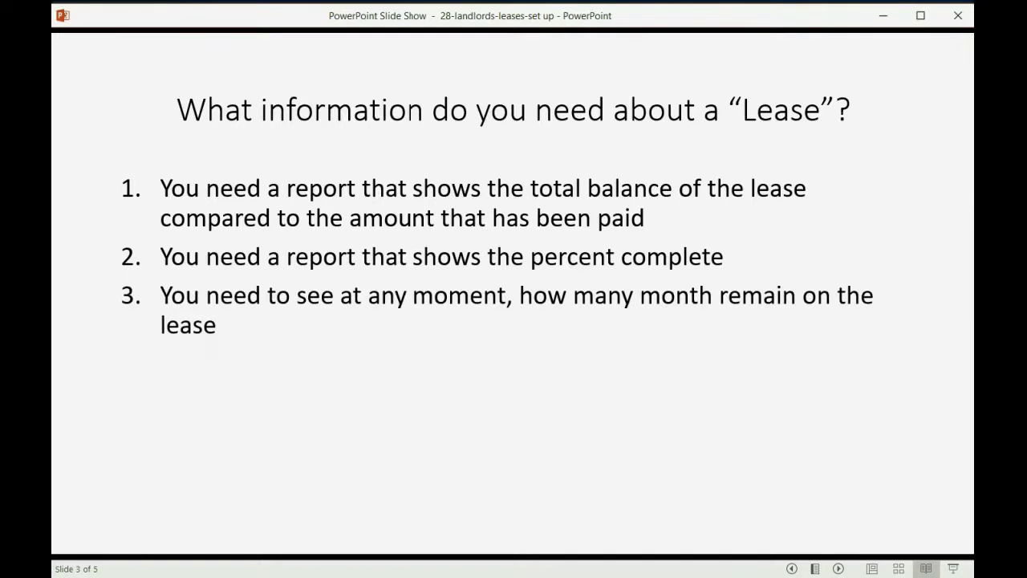
{"action": "left_click", "coordinate": [623, 291]}
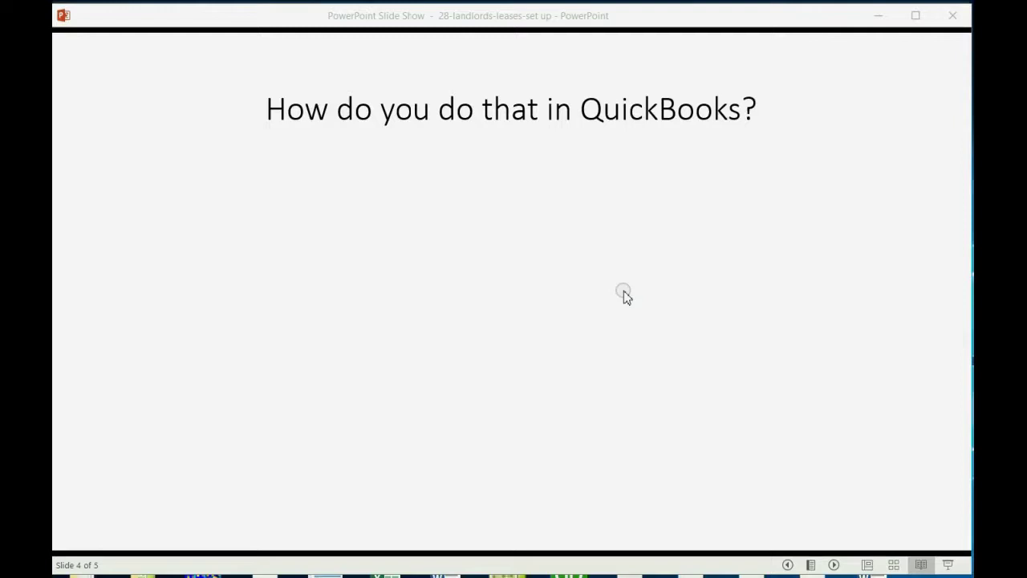
{"action": "left_click", "coordinate": [623, 291]}
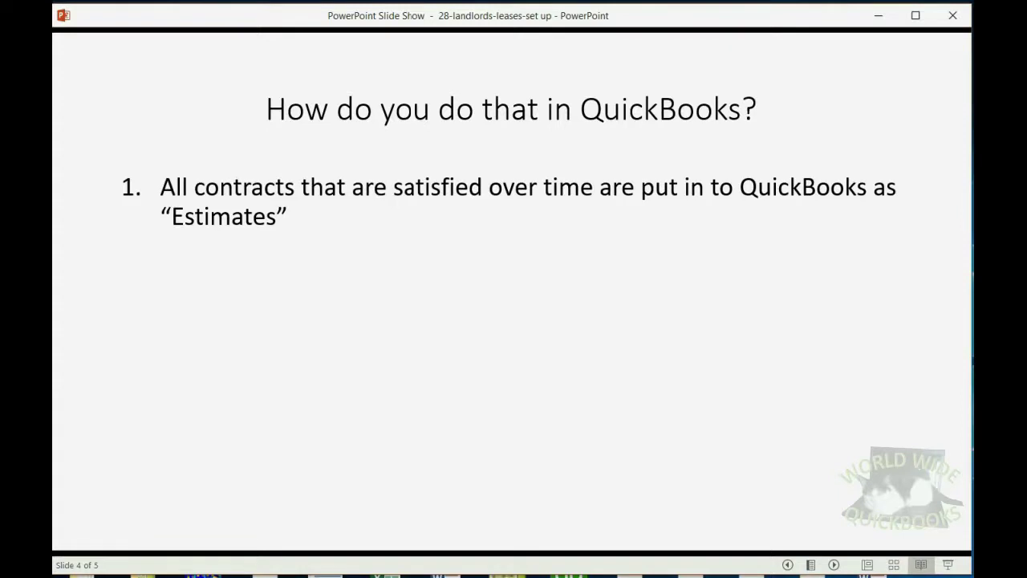
{"action": "key", "text": "Right"}
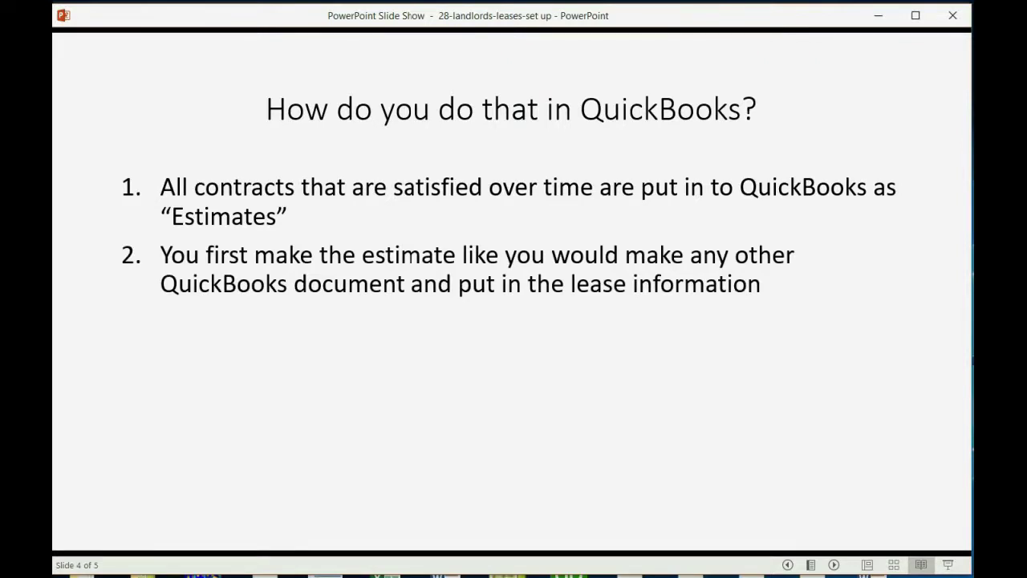
{"action": "key", "text": "Right"}
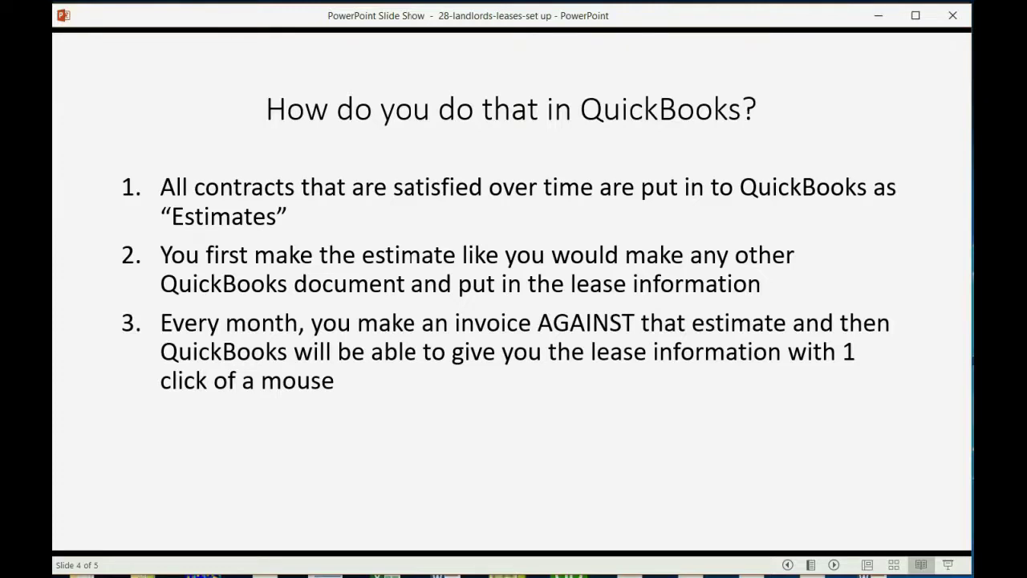
{"action": "key", "text": "Right"}
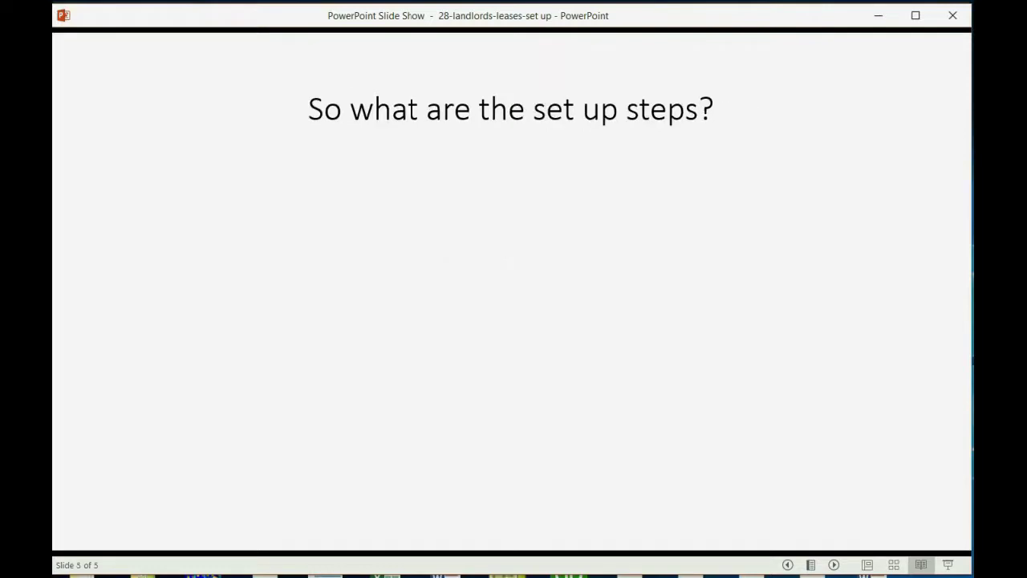
{"action": "key", "text": "Right"}
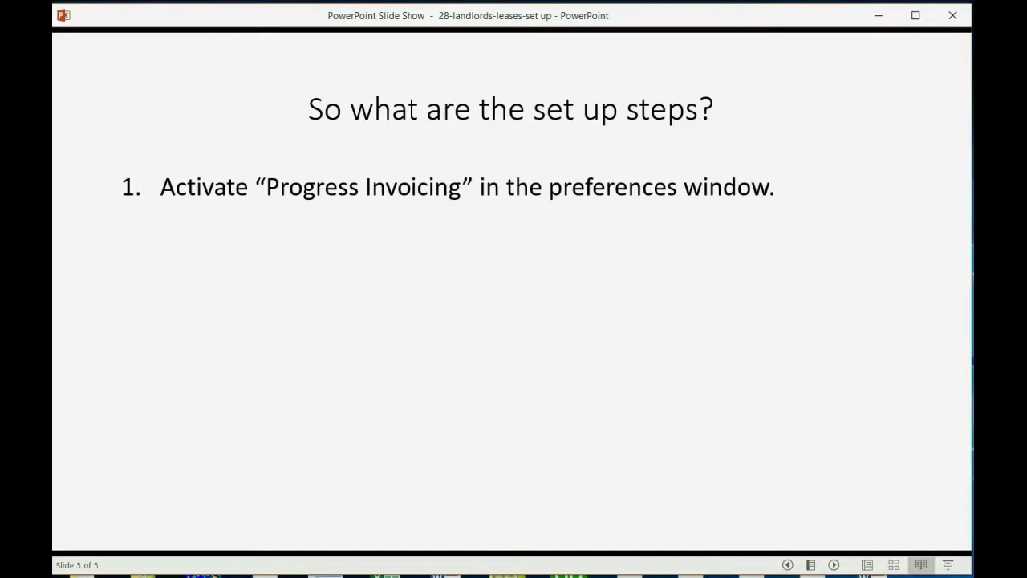
Switch to QuickBooks and open the company-wide preferences for Jobs & Estimates.
{"action": "key", "text": "alt+Tab"}
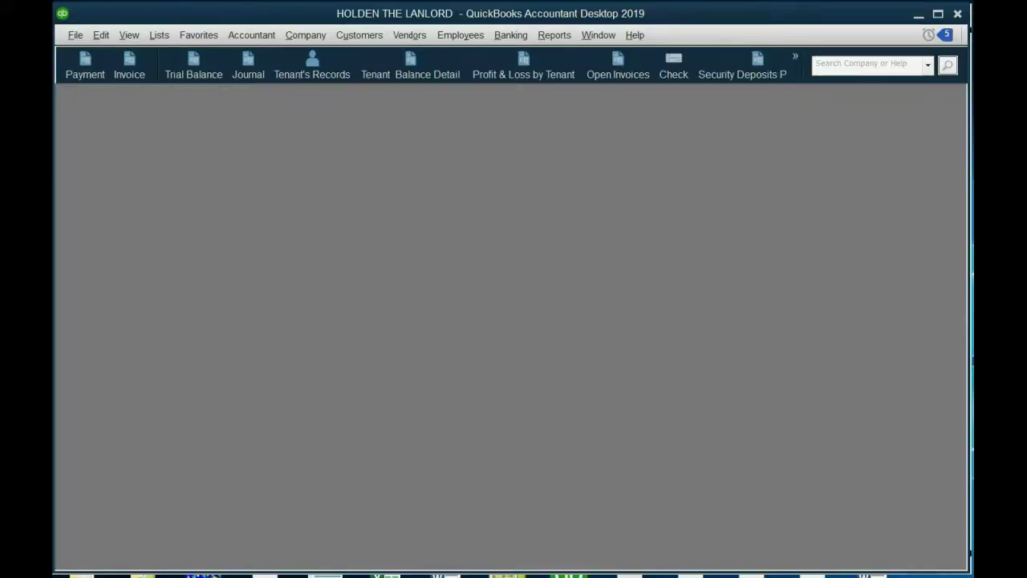
{"action": "left_click", "coordinate": [101, 35]}
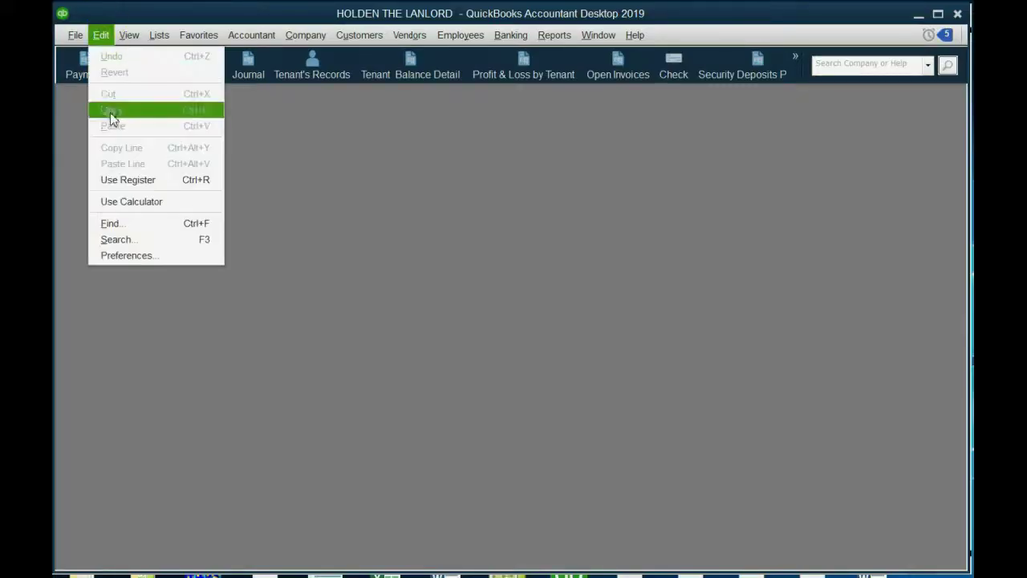
{"action": "left_click", "coordinate": [126, 255]}
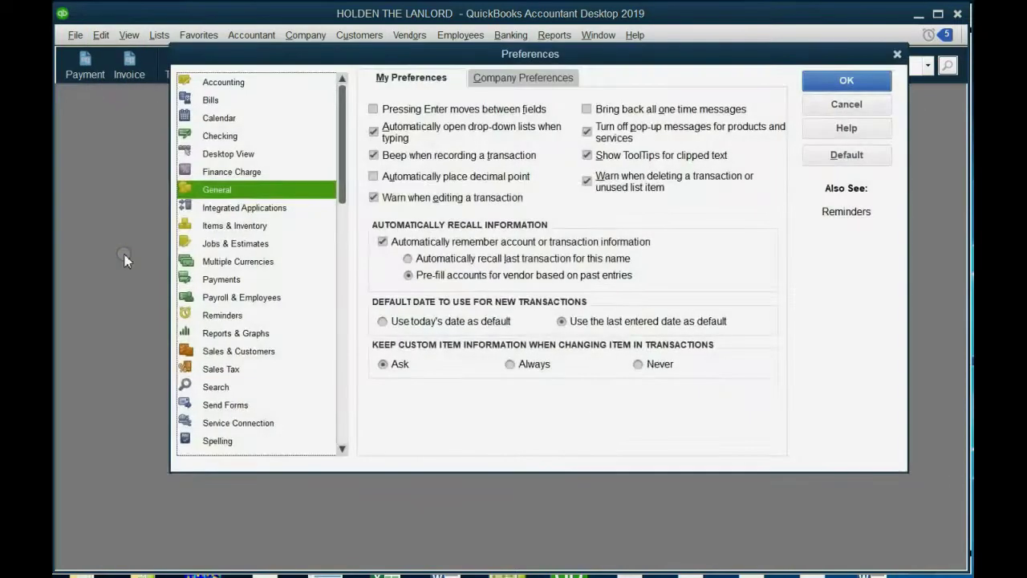
{"action": "left_click", "coordinate": [230, 265]}
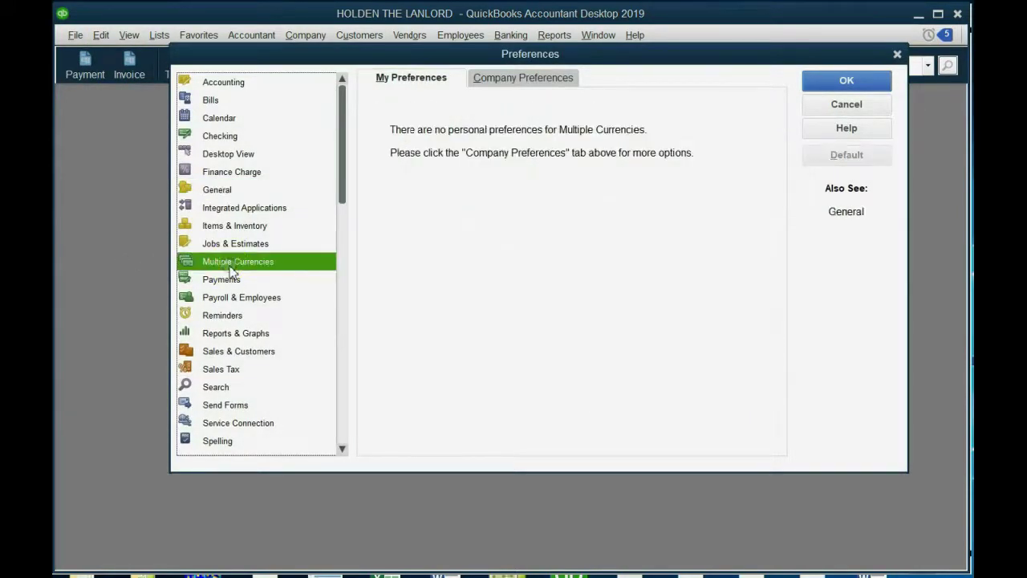
{"action": "left_click", "coordinate": [236, 245]}
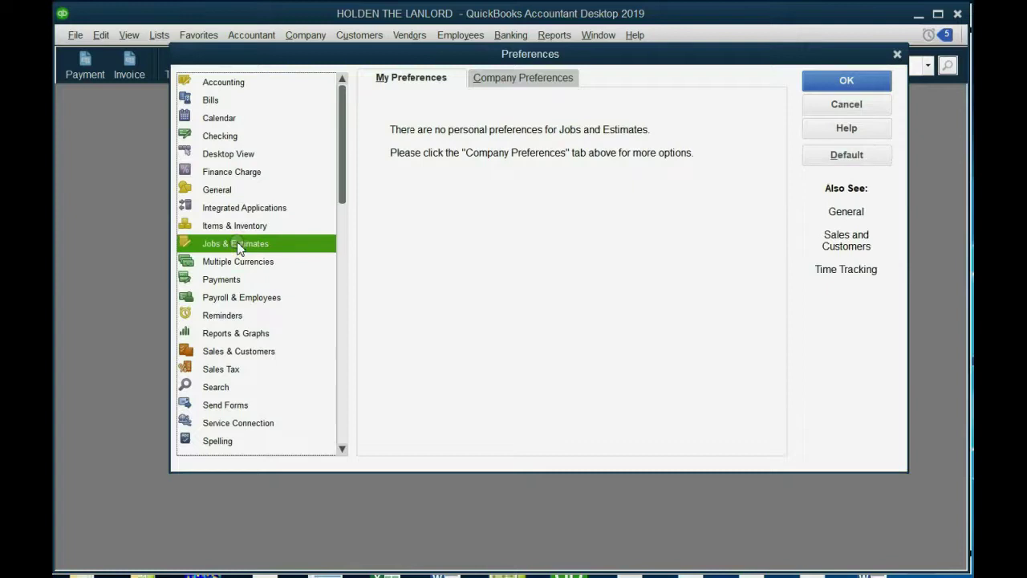
{"action": "left_click", "coordinate": [505, 77]}
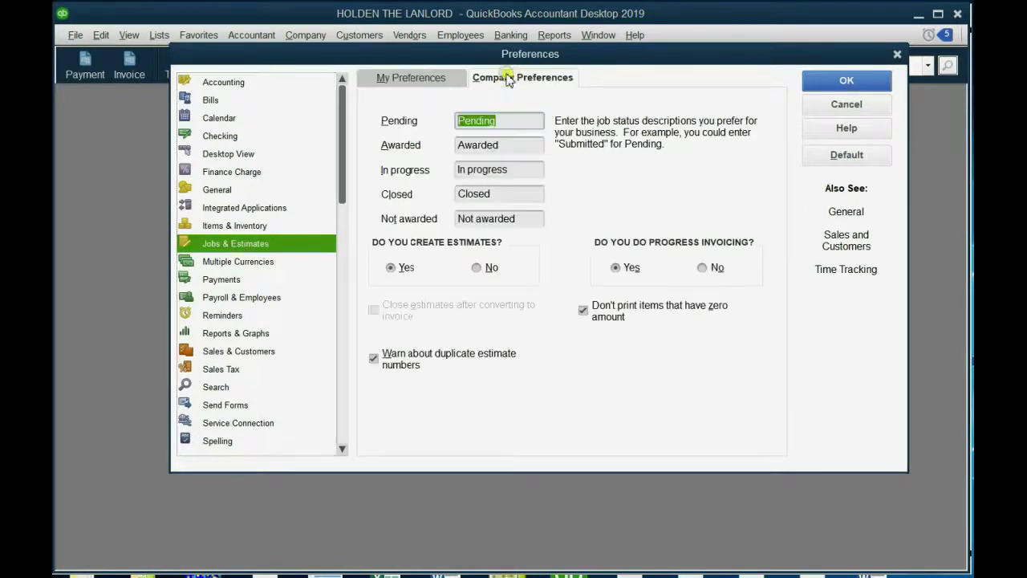
Set both creating estimates and progress invoicing to Yes, and save the preferences.
{"action": "left_click", "coordinate": [481, 268]}
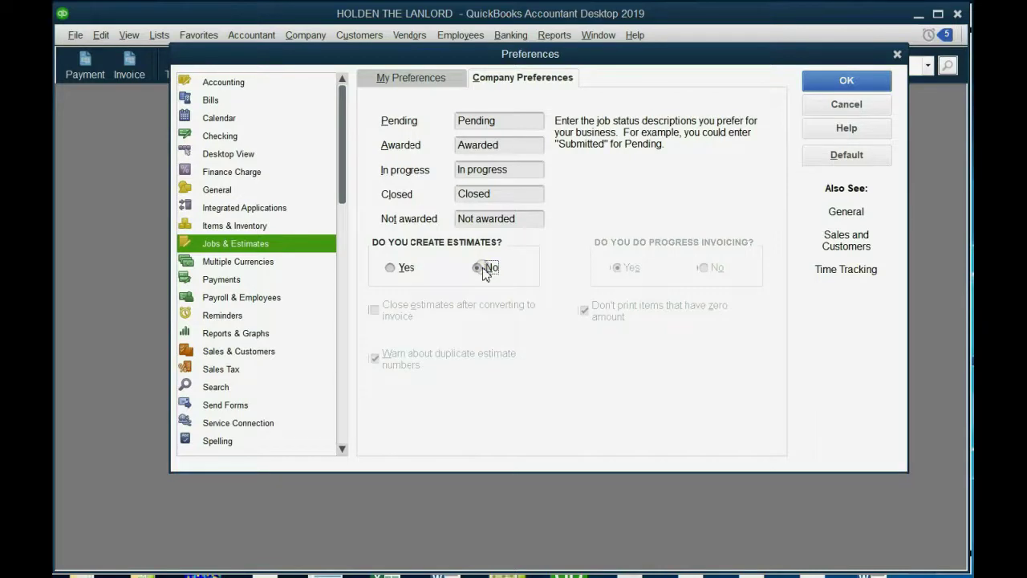
{"action": "left_click", "coordinate": [406, 269]}
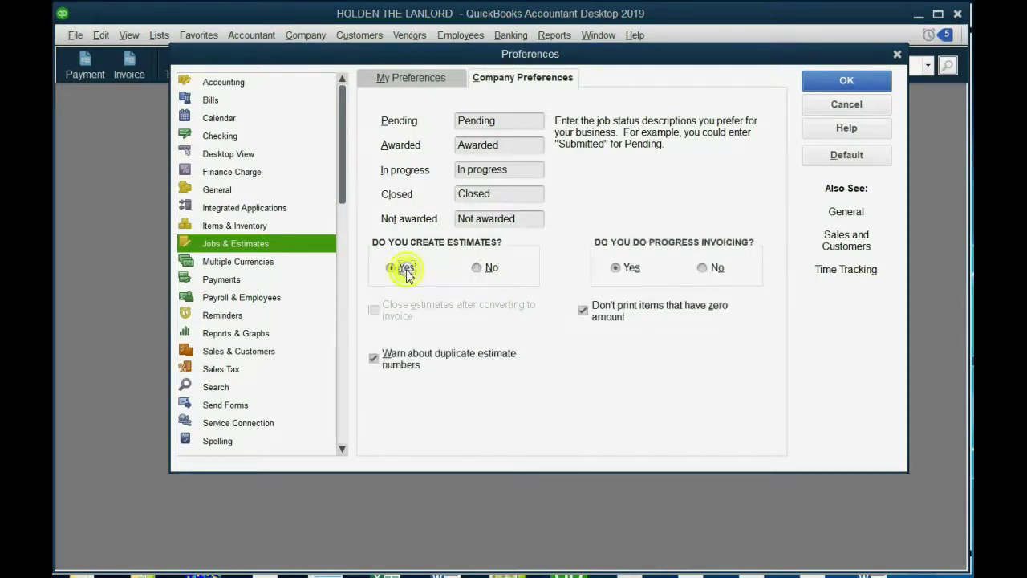
{"action": "left_click", "coordinate": [714, 267]}
{"action": "left_click", "coordinate": [619, 267]}
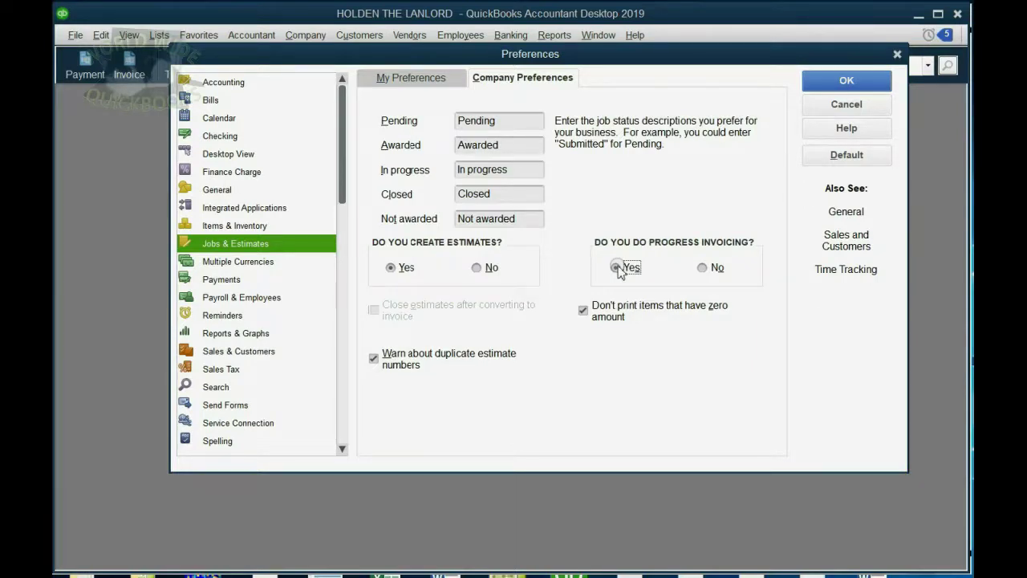
{"action": "left_click", "coordinate": [844, 80]}
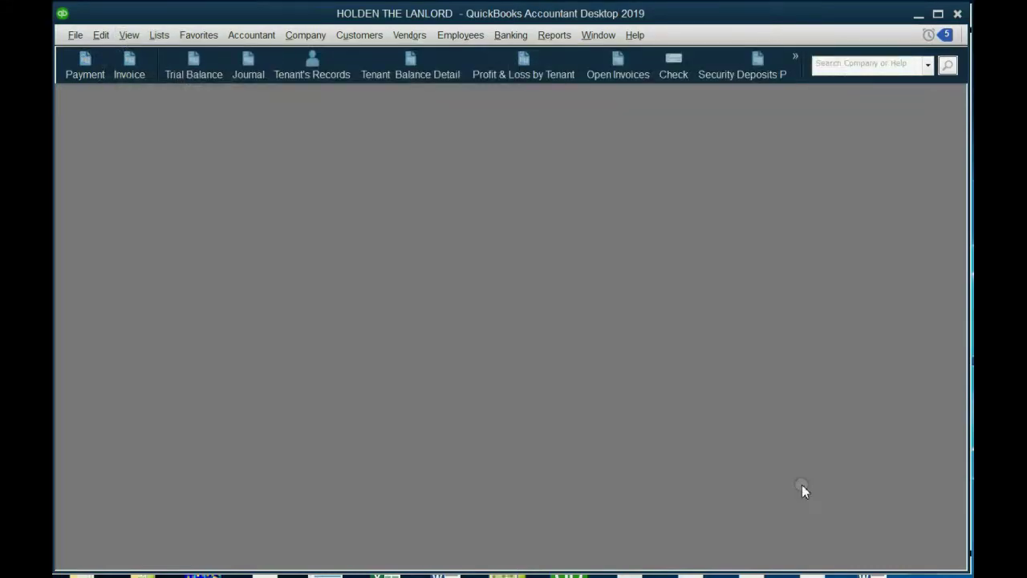
{"action": "key", "text": "alt+Tab"}
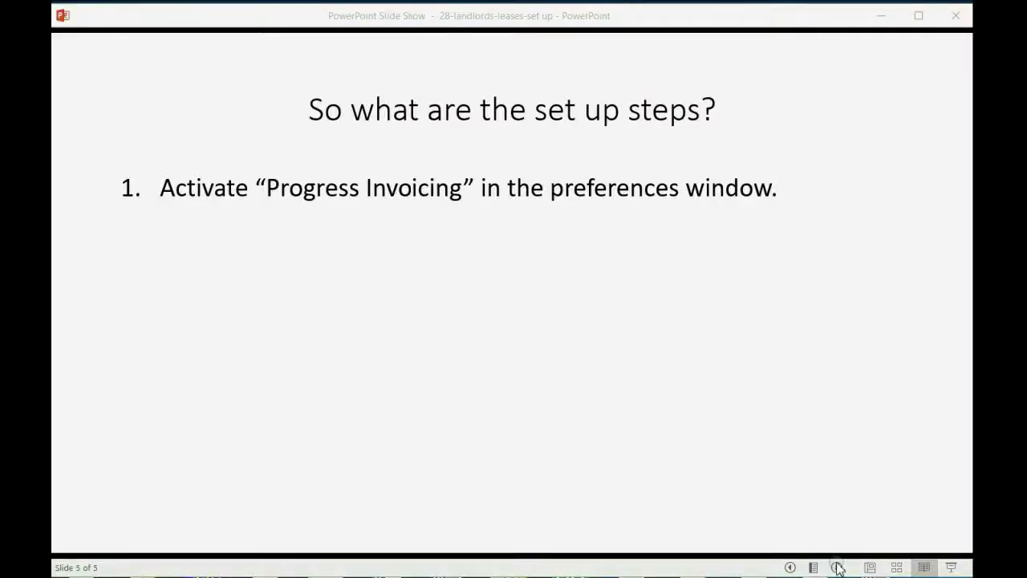
{"action": "left_click", "coordinate": [837, 566]}
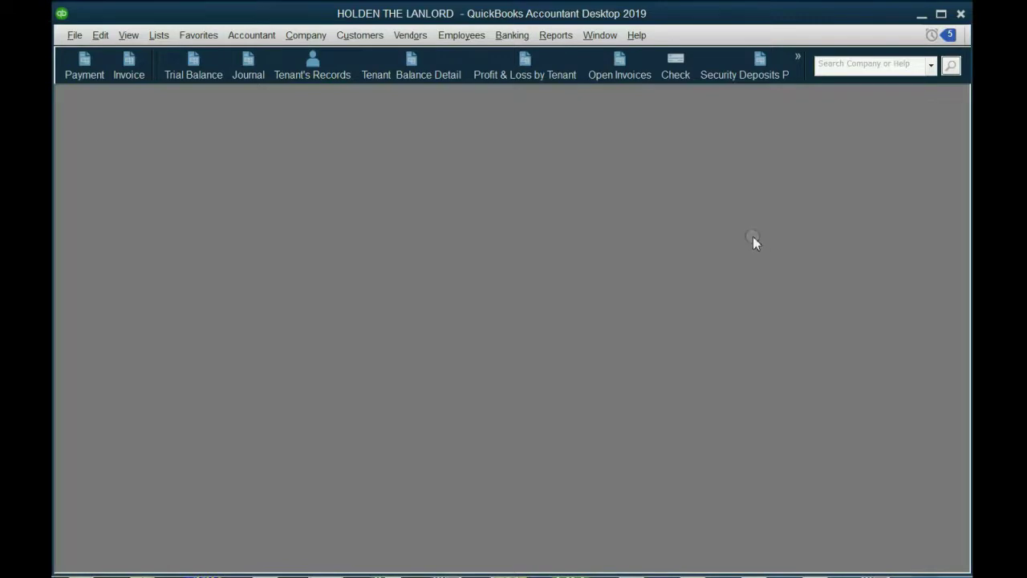
Generate the Job Estimates vs. Actuals Detail report for the customer MEADOW LANE and make the report window taller.
{"action": "left_click", "coordinate": [543, 40]}
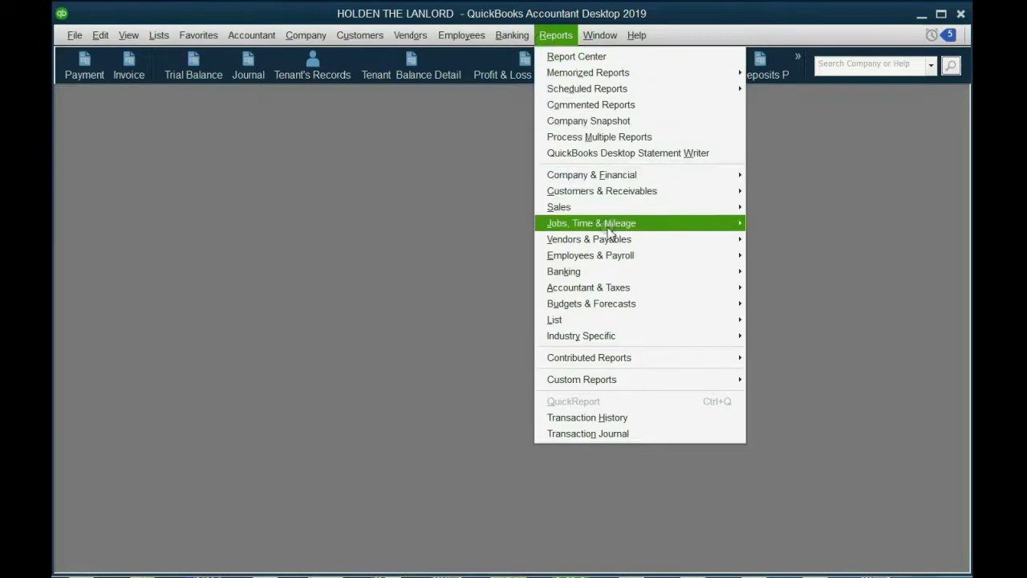
{"action": "mouse_move", "coordinate": [610, 232]}
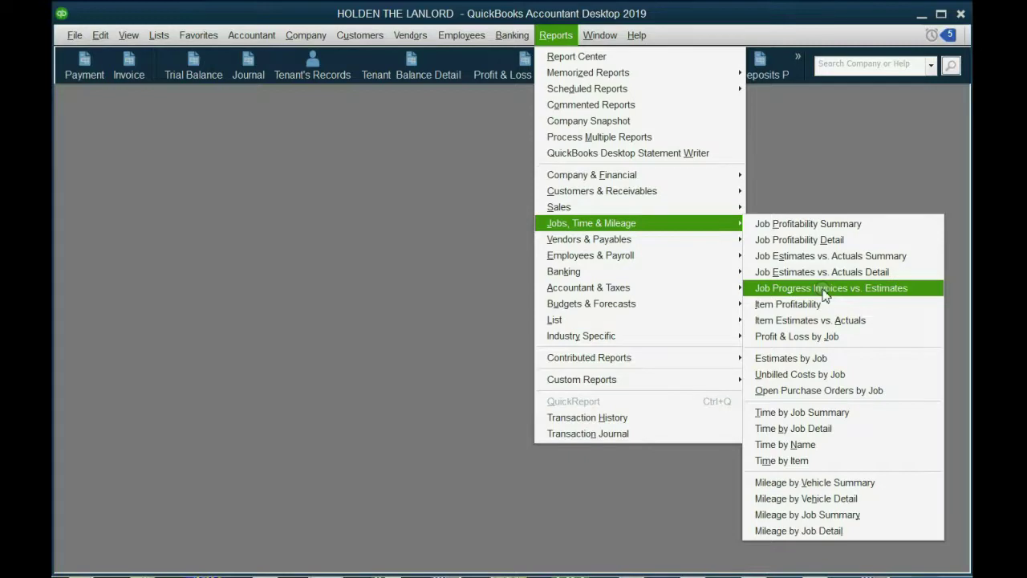
{"action": "left_click", "coordinate": [818, 273]}
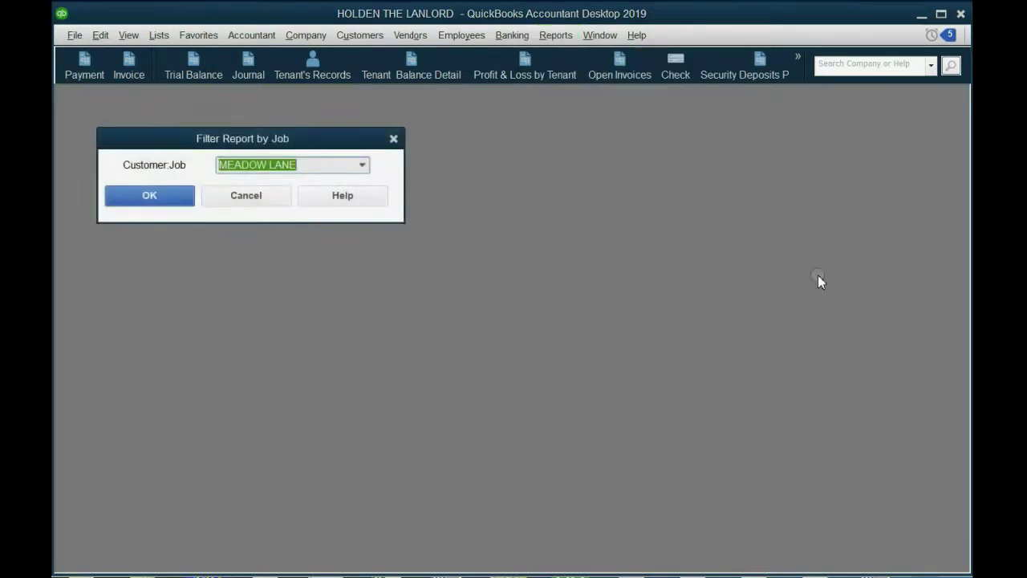
{"action": "left_click", "coordinate": [363, 165]}
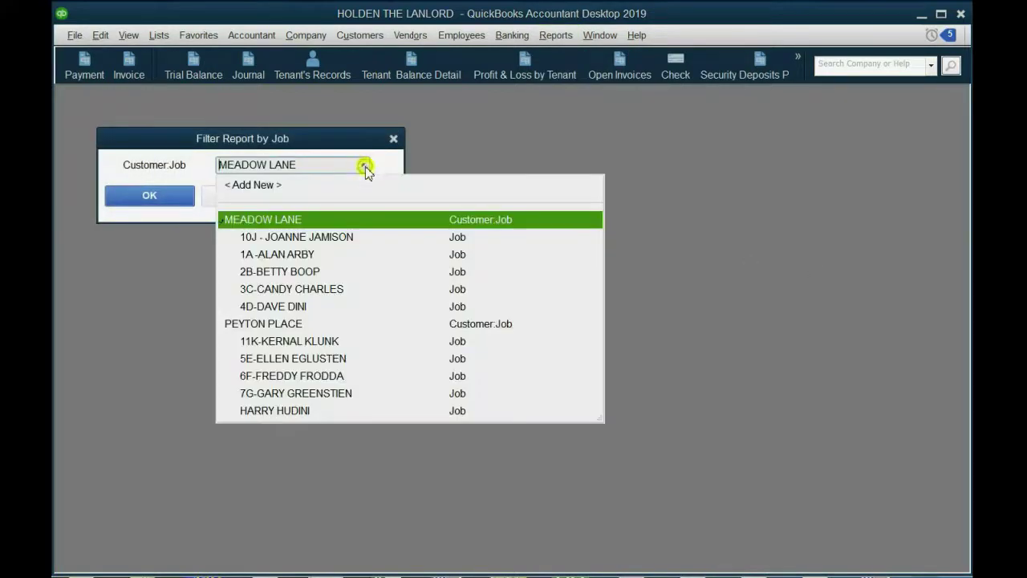
{"action": "left_click", "coordinate": [363, 167]}
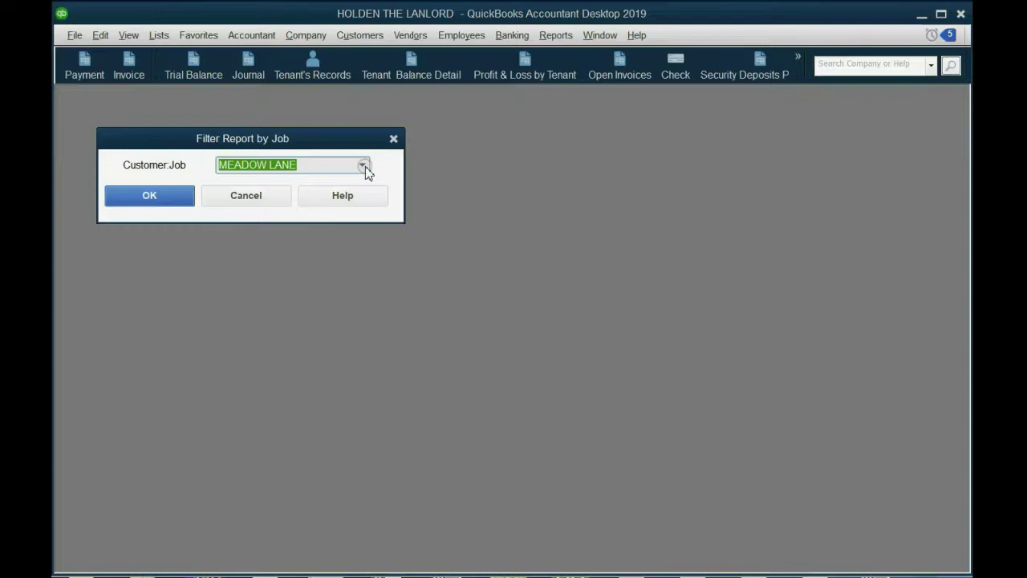
{"action": "left_click", "coordinate": [147, 198]}
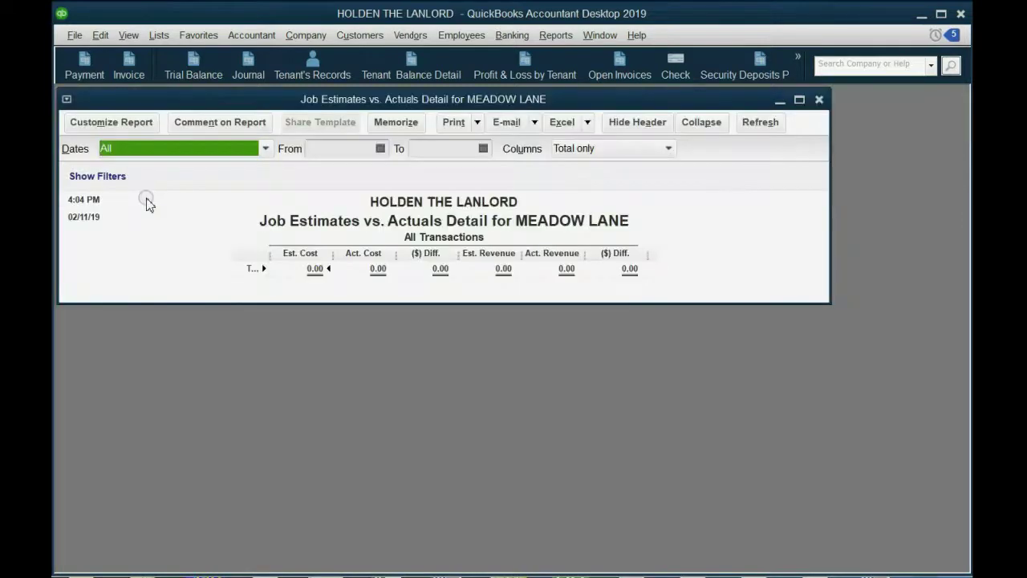
{"action": "left_click", "coordinate": [315, 297]}
{"action": "left_click_drag", "start_coordinate": [320, 303], "coordinate": [308, 440]}
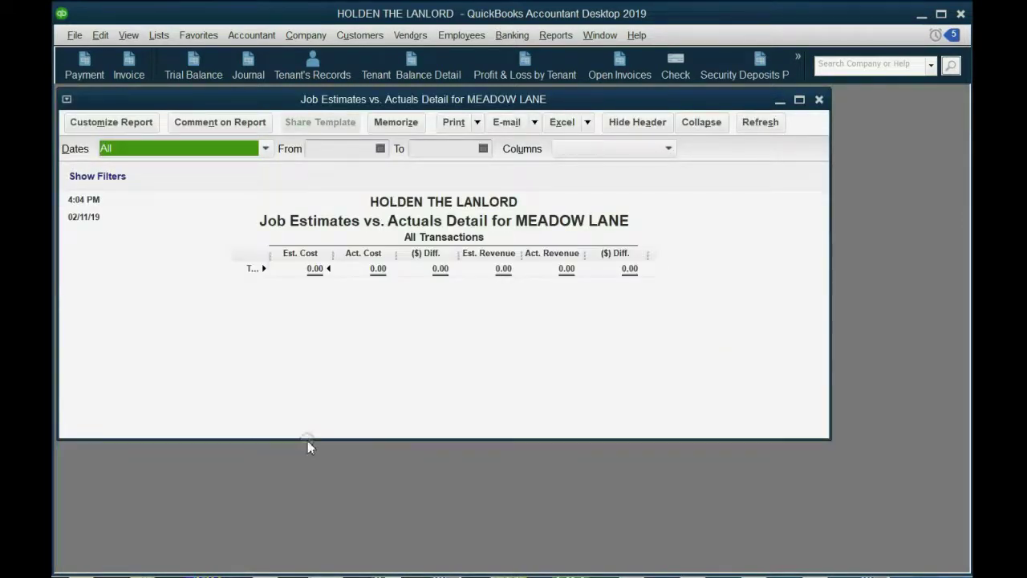
Customize the report header by replacing the report title with "Financial Progress on leases".
{"action": "left_click", "coordinate": [120, 127]}
{"action": "left_click", "coordinate": [401, 123]}
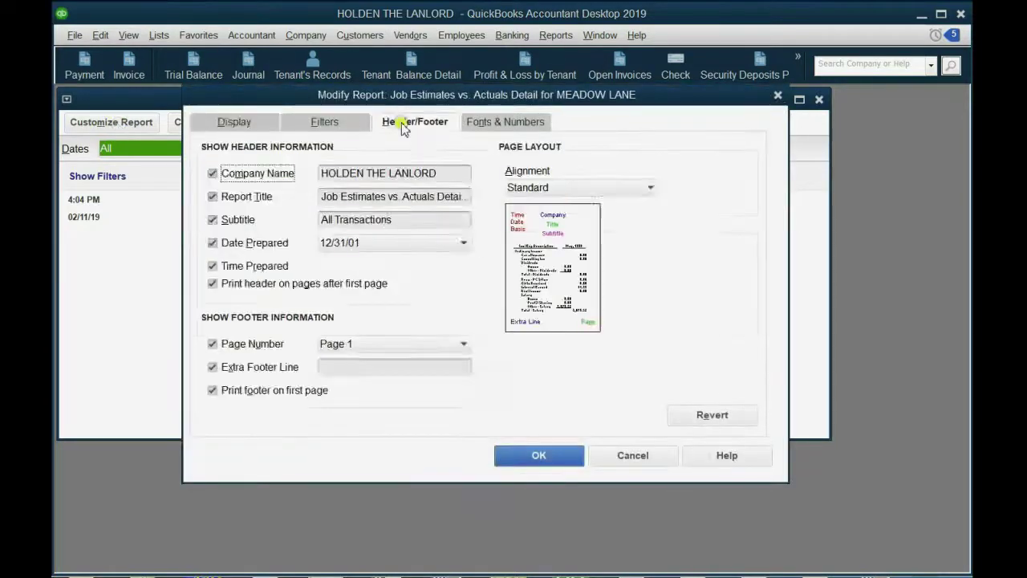
{"action": "left_click_drag", "start_coordinate": [417, 98], "coordinate": [429, 251]}
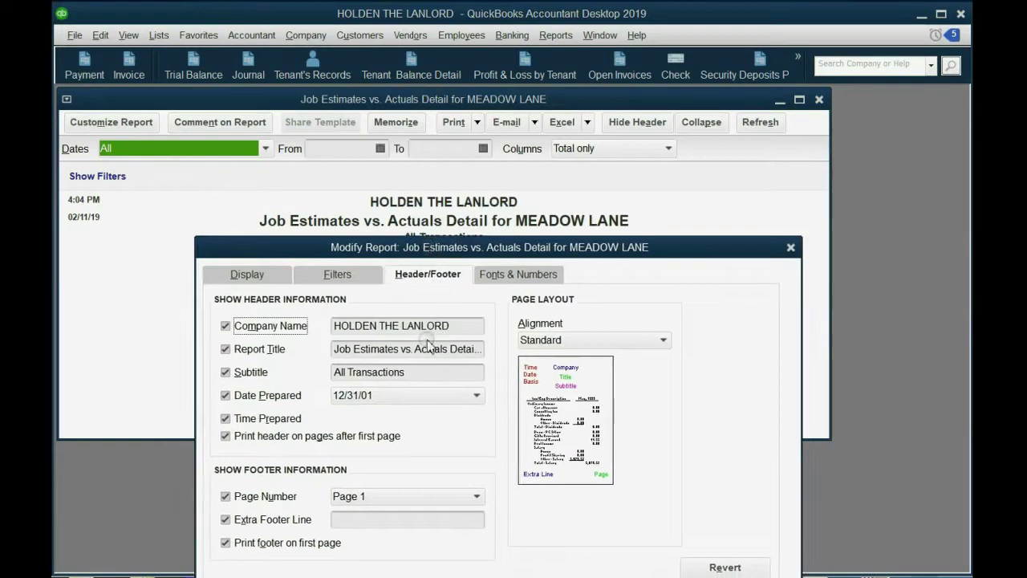
{"action": "left_click", "coordinate": [337, 349]}
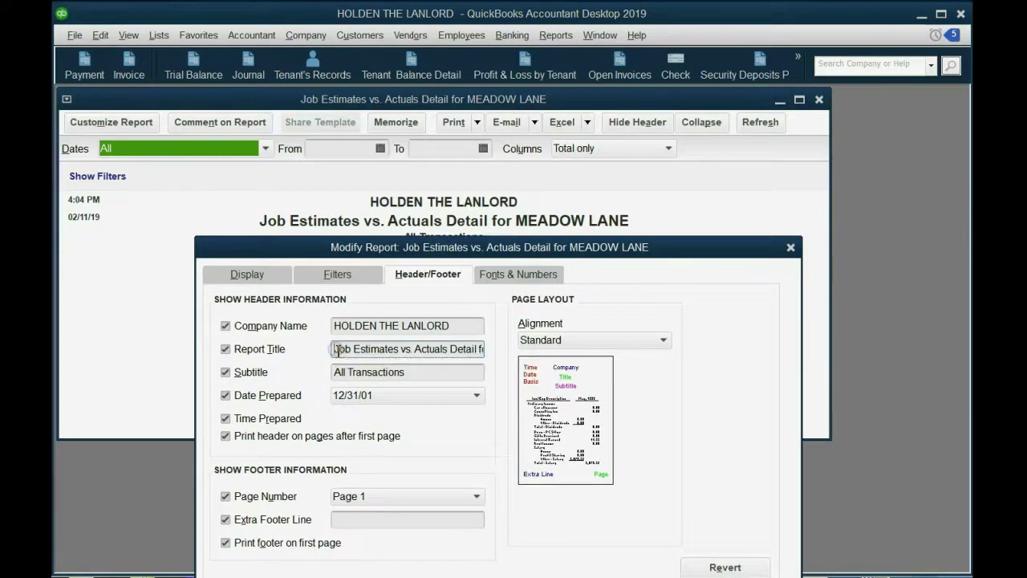
{"action": "left_click_drag", "start_coordinate": [337, 349], "coordinate": [520, 345]}
{"action": "key", "text": "Delete"}
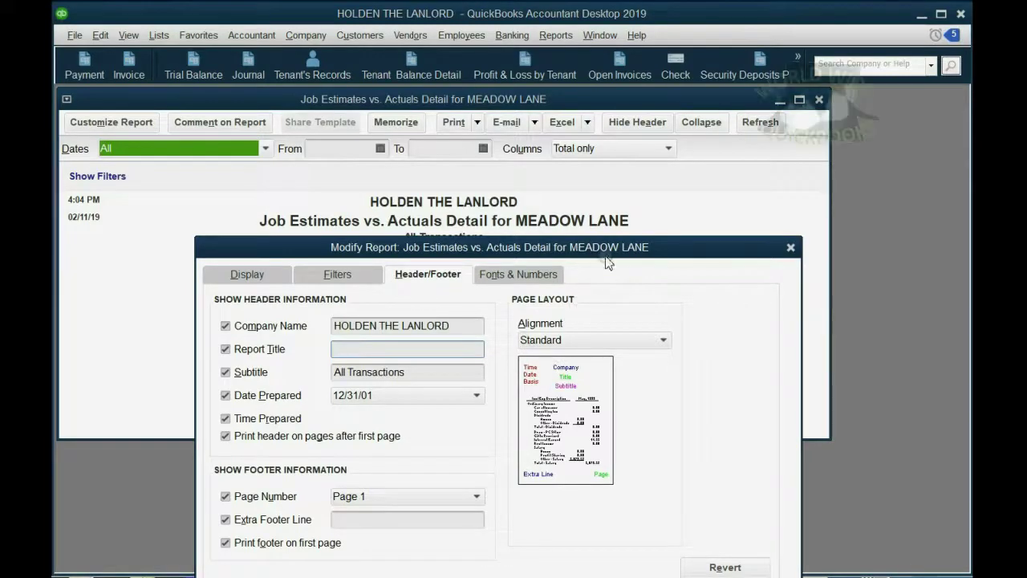
{"action": "left_click_drag", "start_coordinate": [609, 256], "coordinate": [629, 201]}
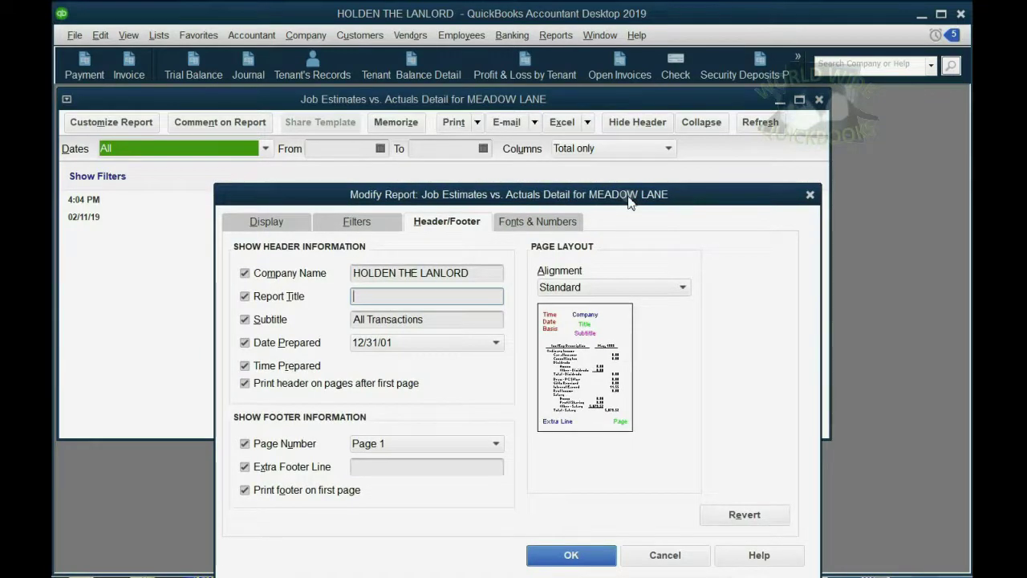
{"action": "type", "text": "Finan"}
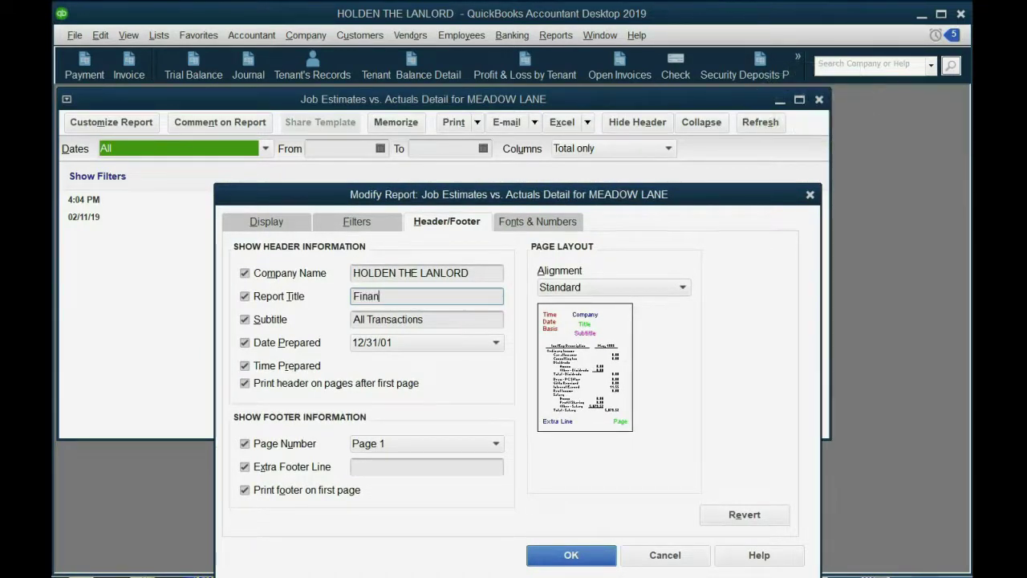
{"action": "type", "text": "cial Progress on"}
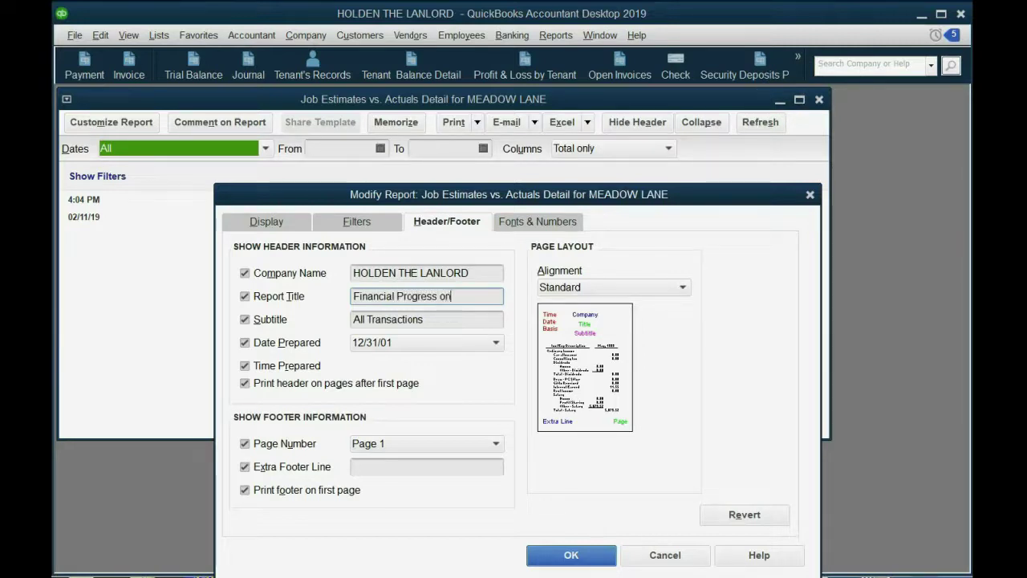
{"action": "type", "text": " leases"}
Turn off the date prepared, time prepared and header on pages after the first page, and apply the report changes.
{"action": "left_click", "coordinate": [246, 384]}
{"action": "left_click", "coordinate": [245, 365]}
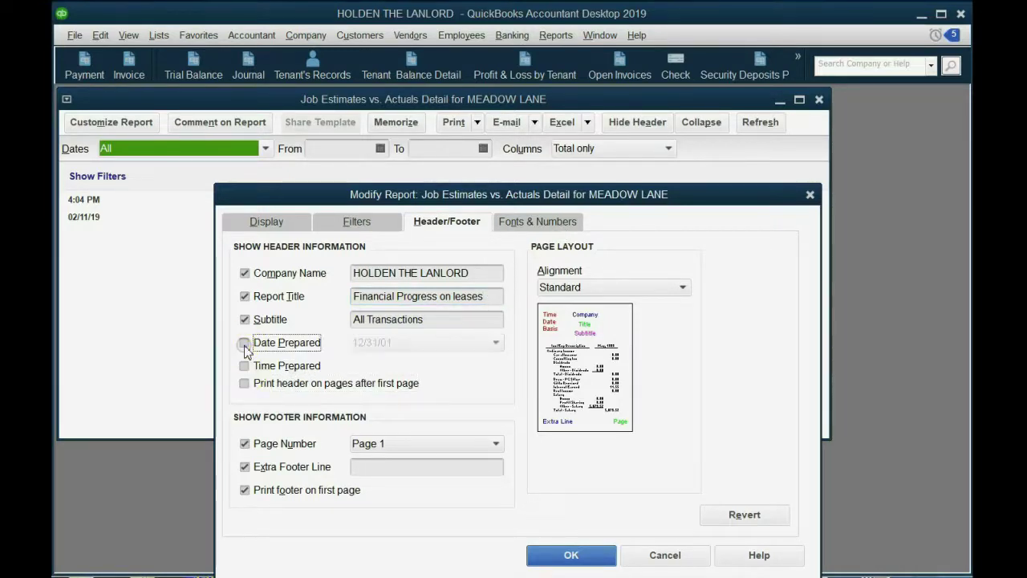
{"action": "left_click", "coordinate": [243, 342]}
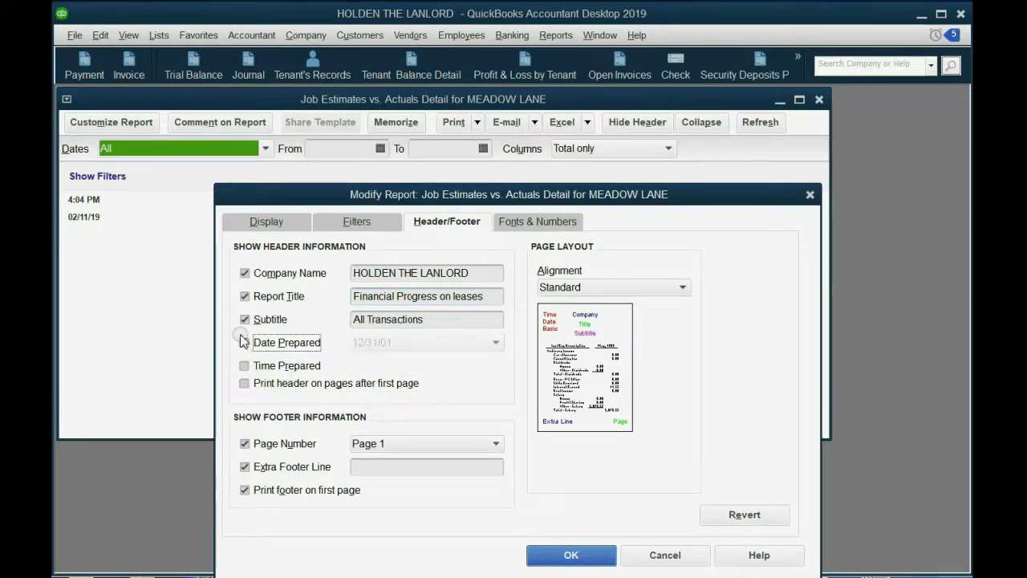
{"action": "left_click", "coordinate": [568, 555]}
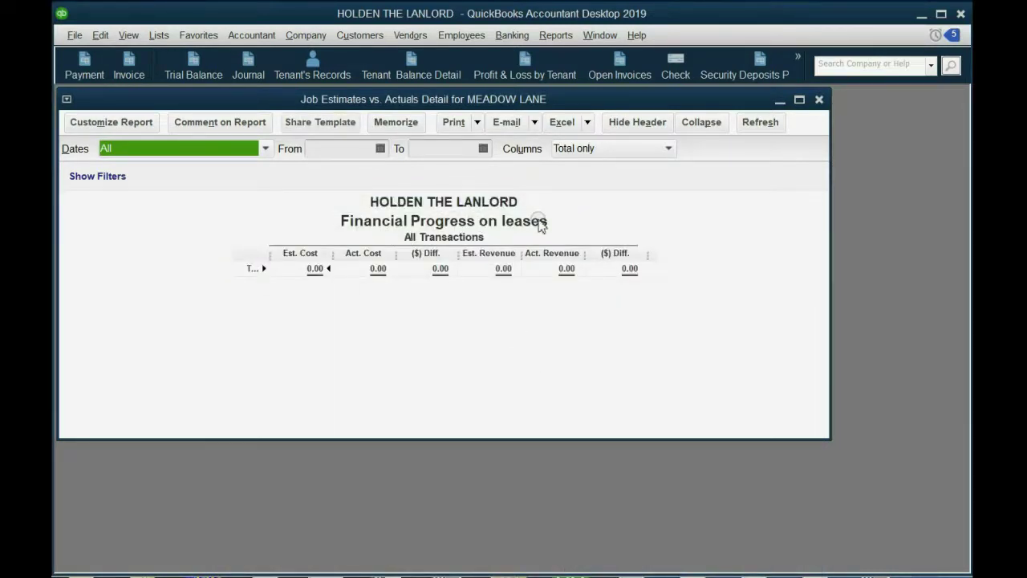
Widen the row label column and the last ($) Diff. column, and set all columns to that same size.
{"action": "left_click_drag", "start_coordinate": [269, 255], "coordinate": [325, 265]}
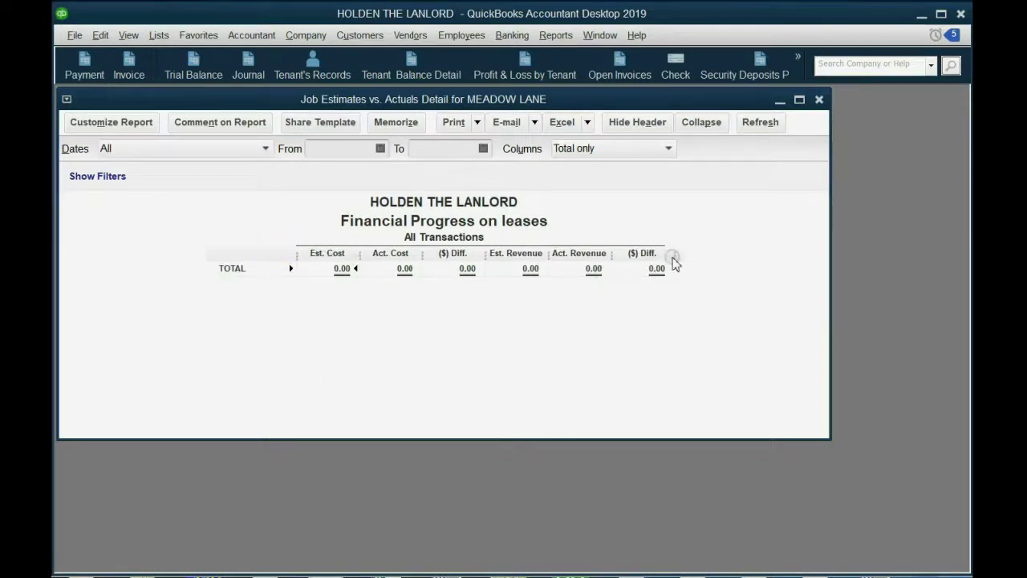
{"action": "left_click_drag", "start_coordinate": [677, 255], "coordinate": [718, 257]}
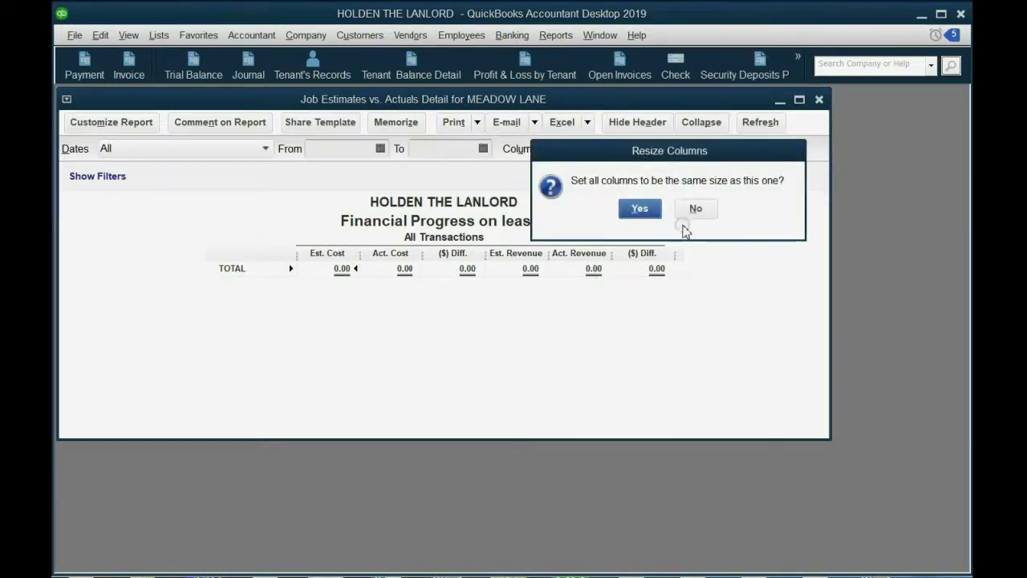
{"action": "left_click", "coordinate": [639, 210]}
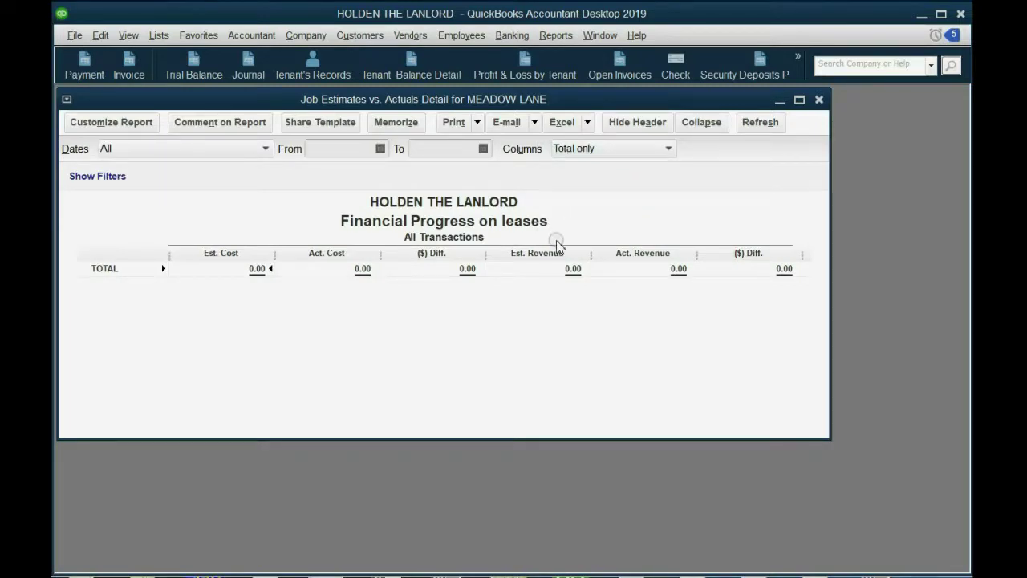
Add the report window to the icon bar with the label "Financial Progress on Leases".
{"action": "left_click", "coordinate": [128, 37]}
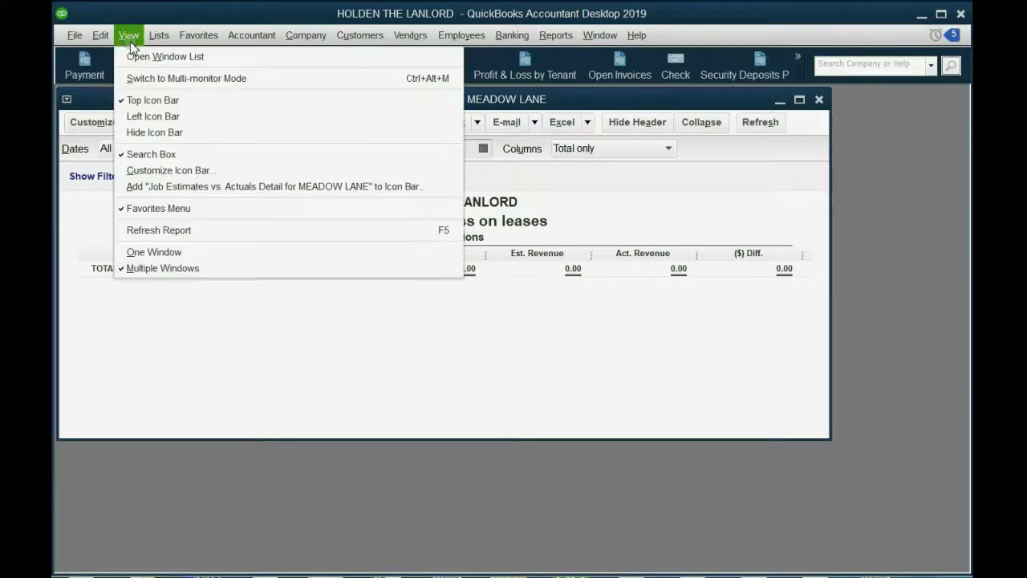
{"action": "left_click", "coordinate": [199, 186]}
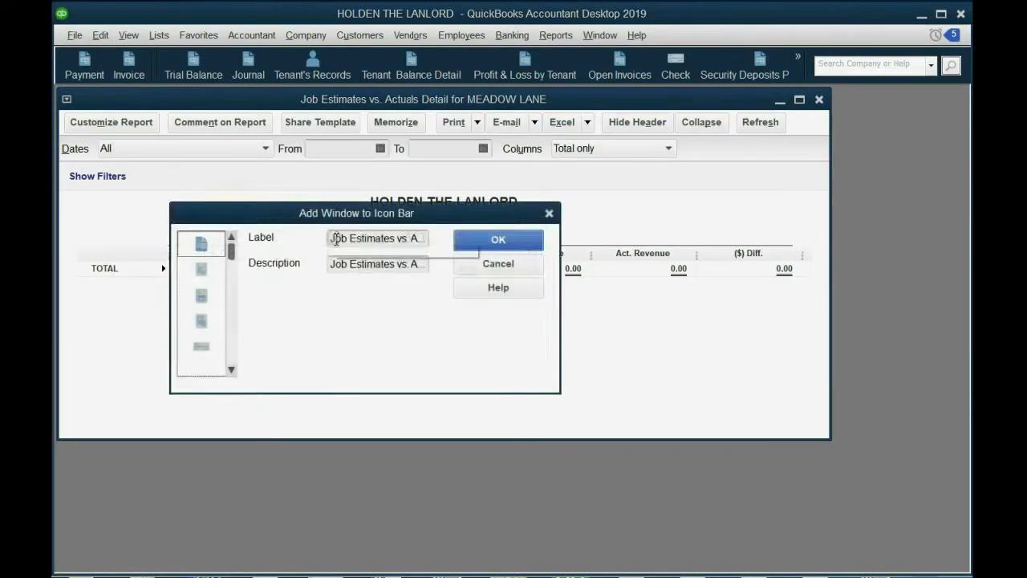
{"action": "left_click", "coordinate": [330, 239]}
{"action": "left_click_drag", "start_coordinate": [331, 238], "coordinate": [431, 238]}
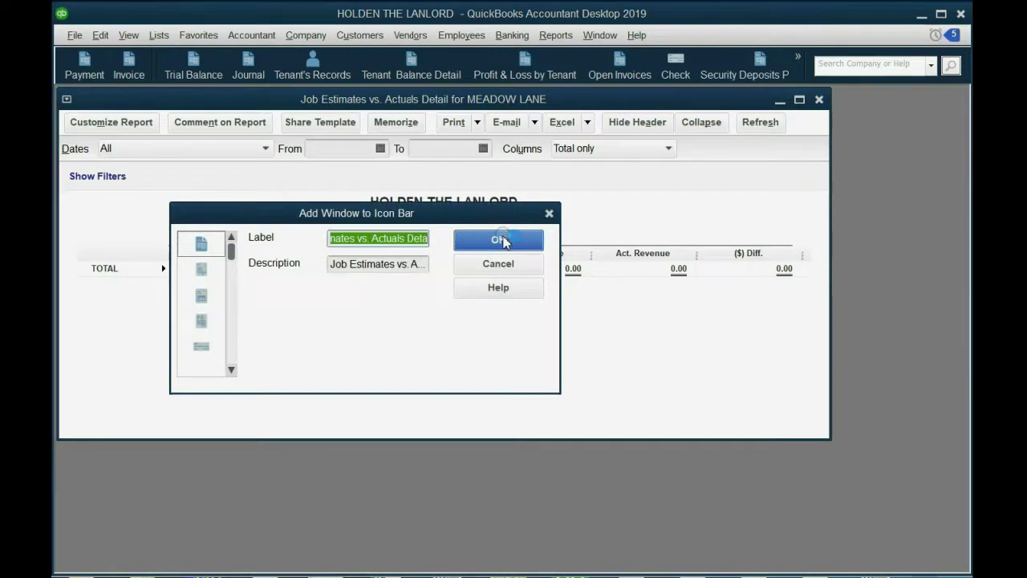
{"action": "key", "text": "BackSpace"}
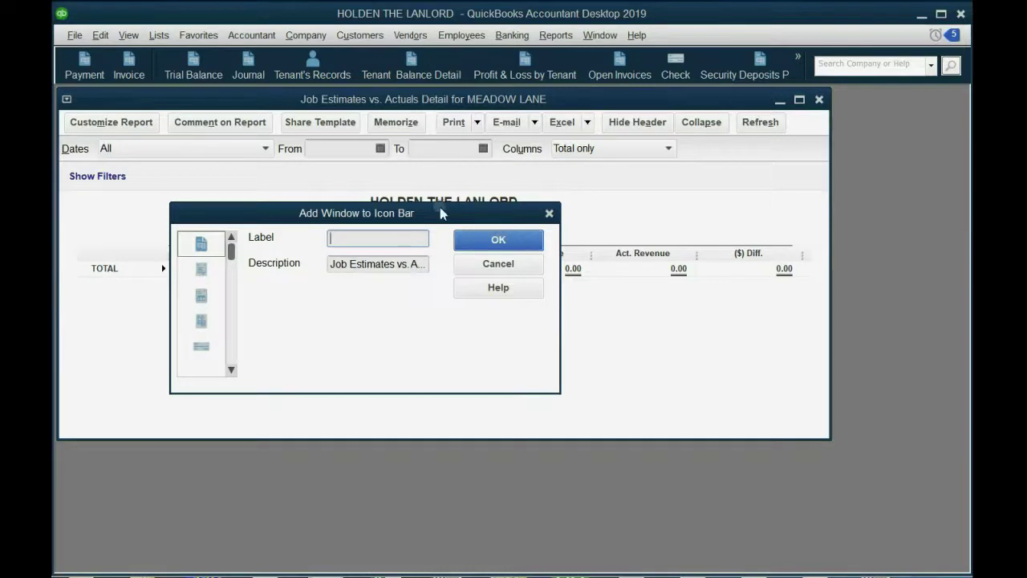
{"action": "left_click_drag", "start_coordinate": [442, 214], "coordinate": [459, 253]}
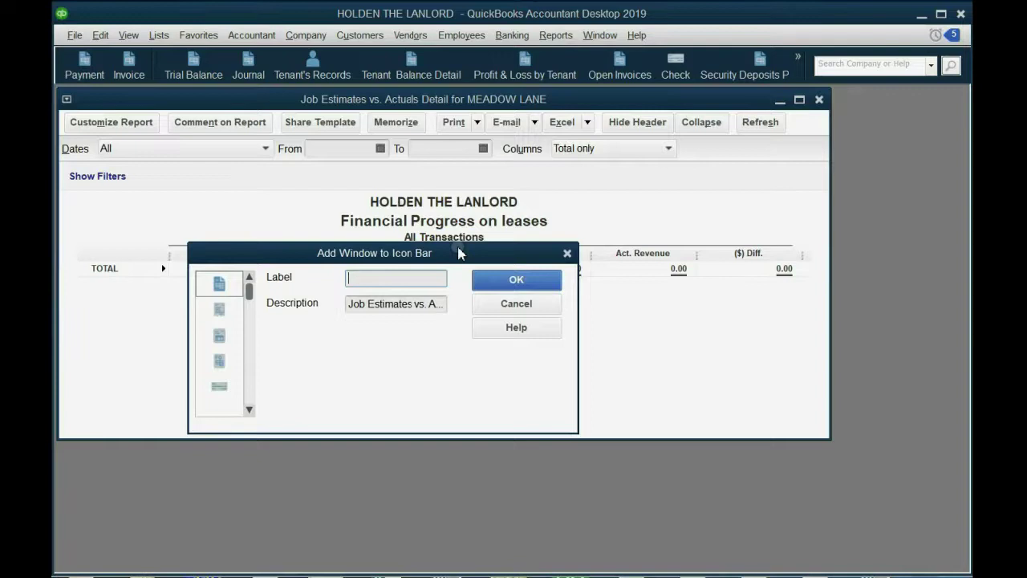
{"action": "type", "text": "Financial Progress on Leases"}
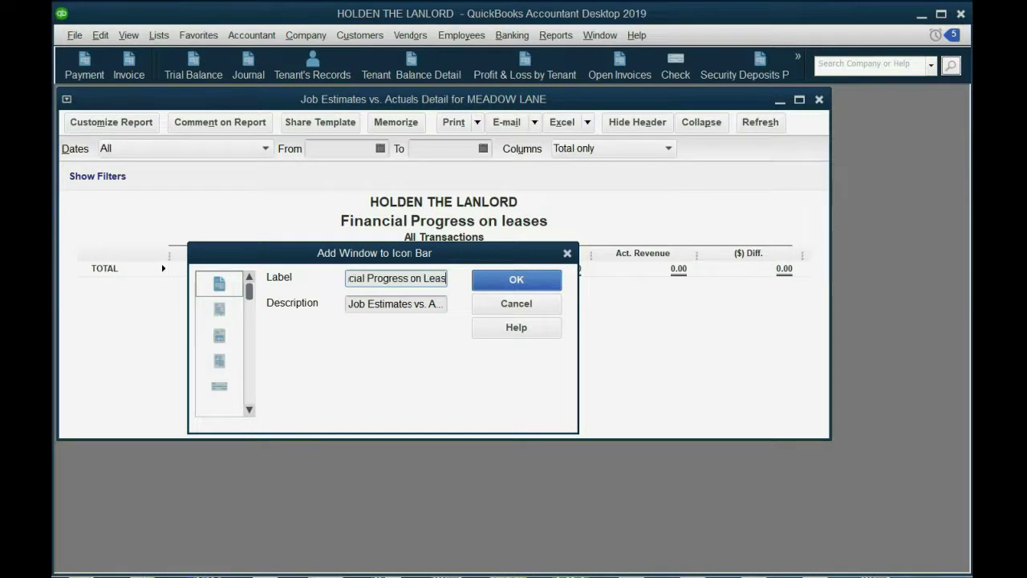
{"action": "left_click", "coordinate": [491, 280]}
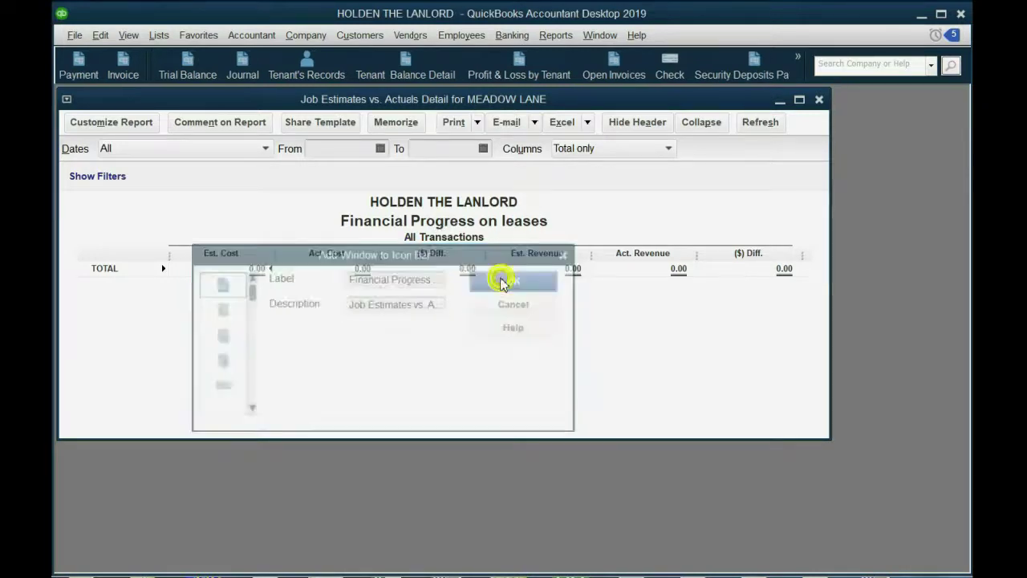
Close the report, reopen it from its new icon bar shortcut to check it, and close it again.
{"action": "left_click", "coordinate": [818, 100]}
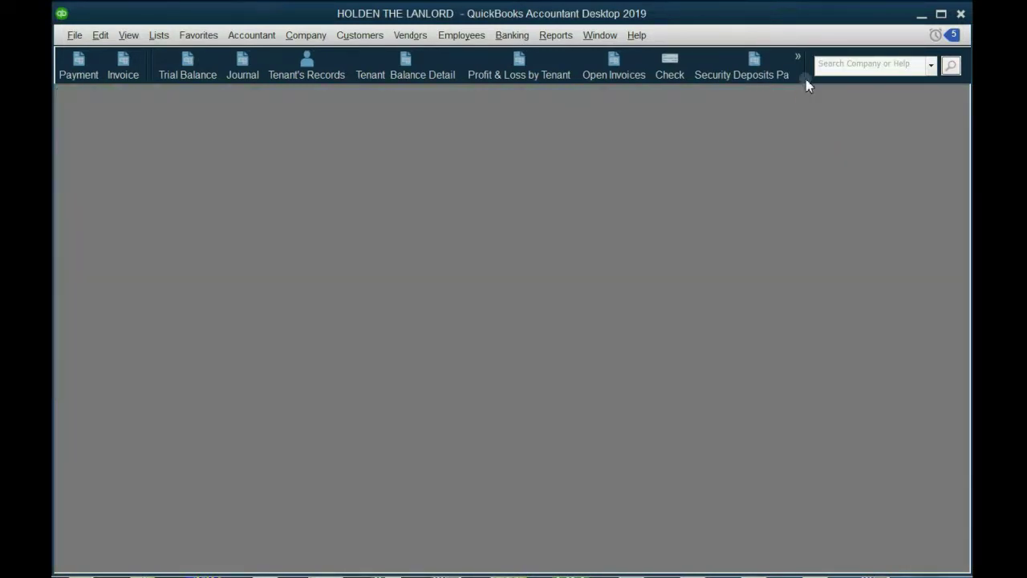
{"action": "left_click", "coordinate": [798, 58]}
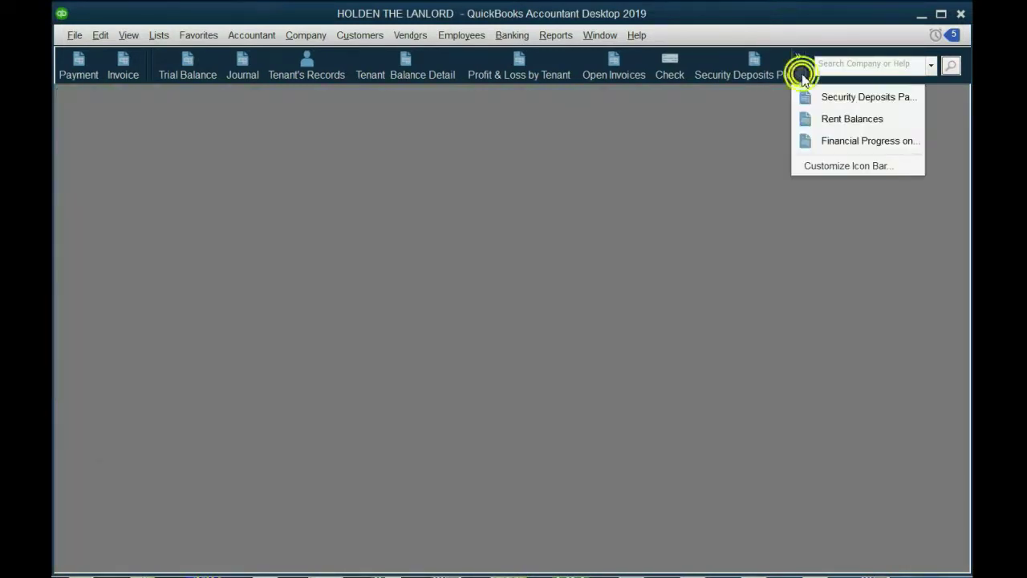
{"action": "left_click", "coordinate": [830, 143]}
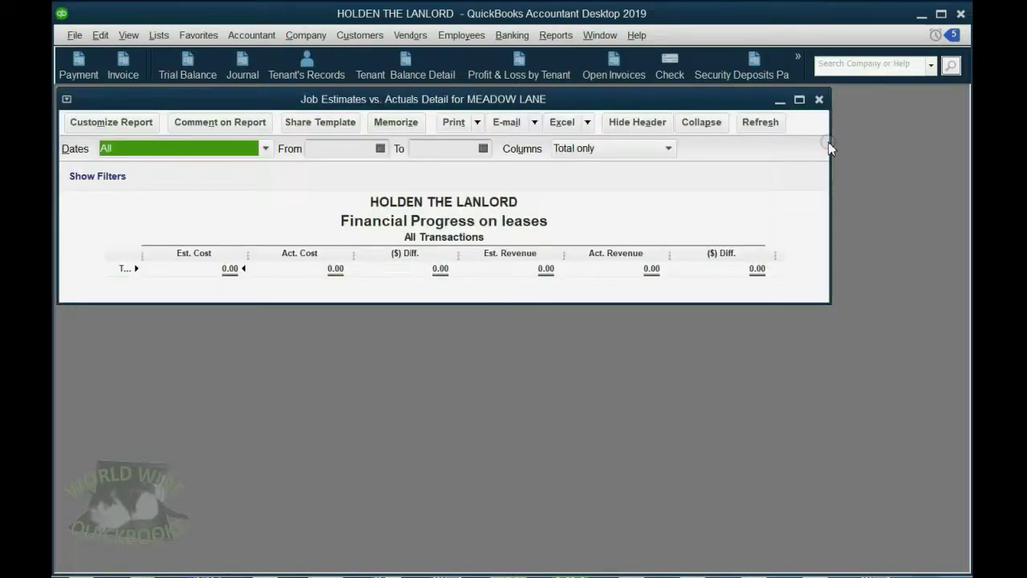
{"action": "left_click", "coordinate": [818, 99]}
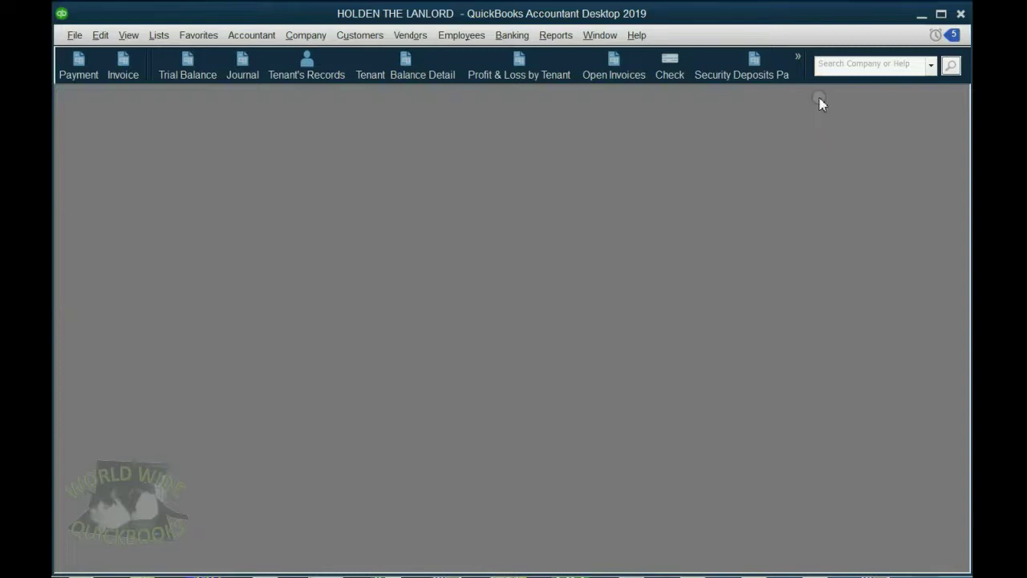
Generate the Job Progress Invoices vs. Estimates report and make its window taller.
{"action": "left_click", "coordinate": [555, 35]}
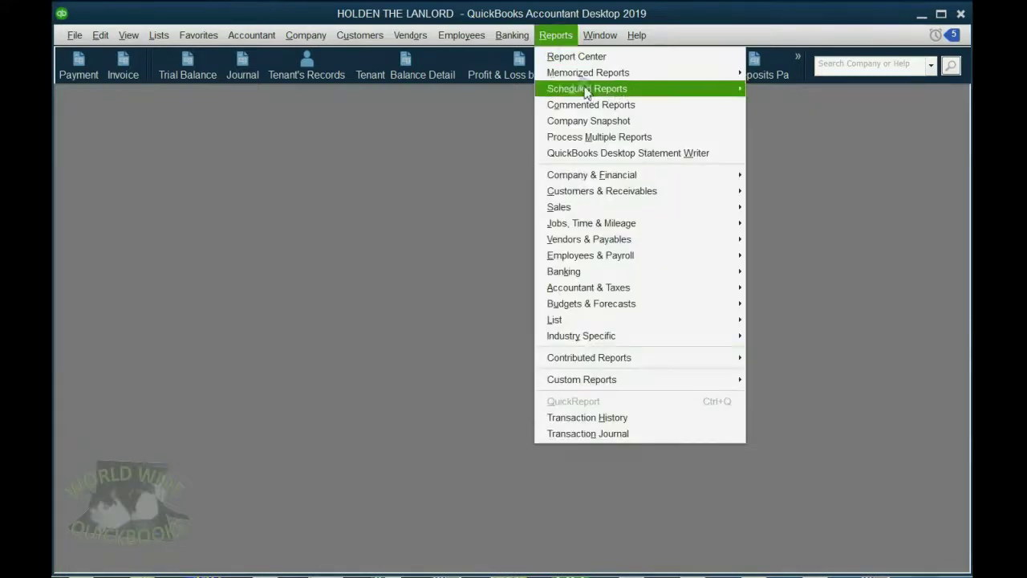
{"action": "mouse_move", "coordinate": [614, 222]}
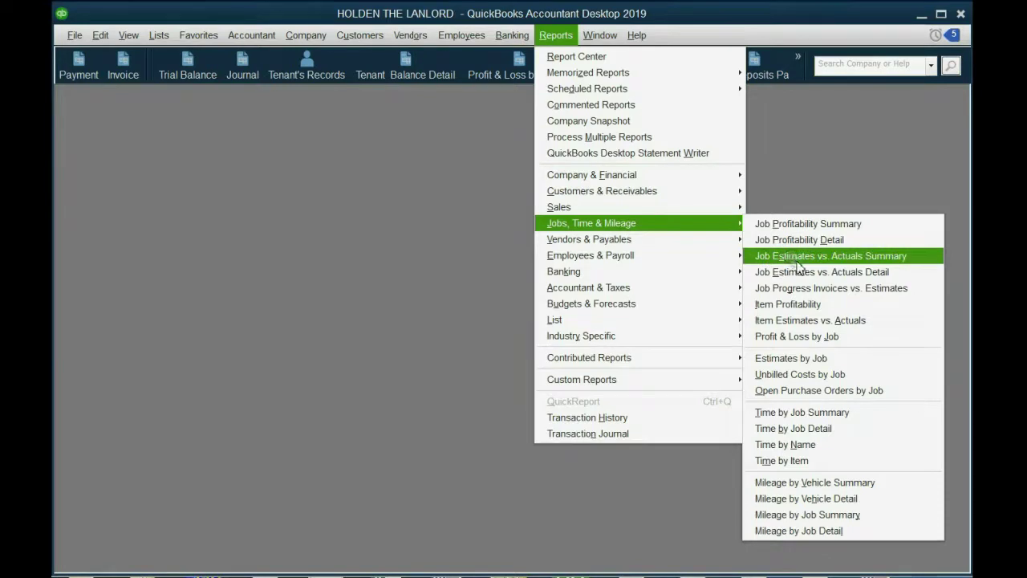
{"action": "left_click", "coordinate": [813, 289]}
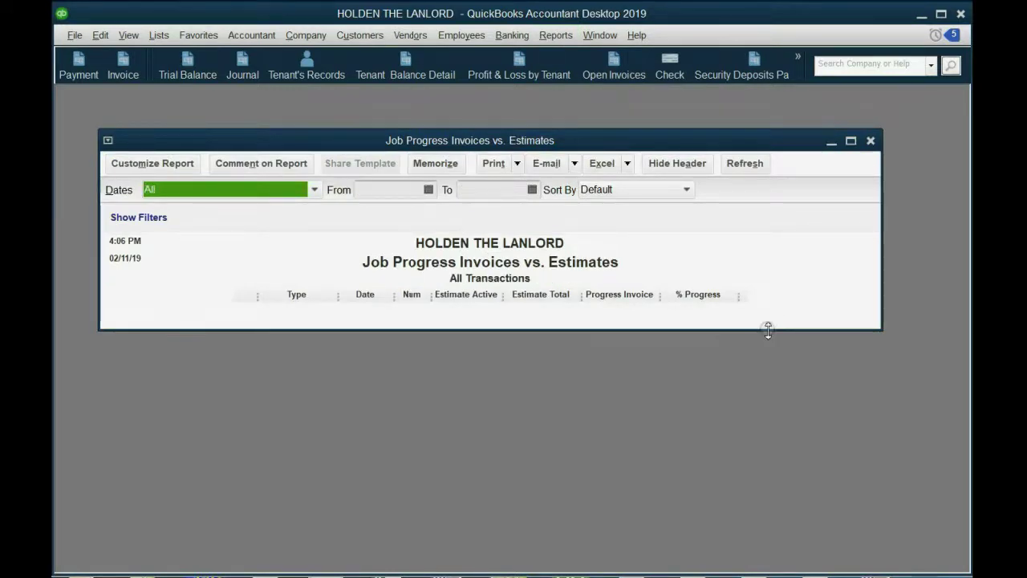
{"action": "left_click_drag", "start_coordinate": [768, 329], "coordinate": [759, 455]}
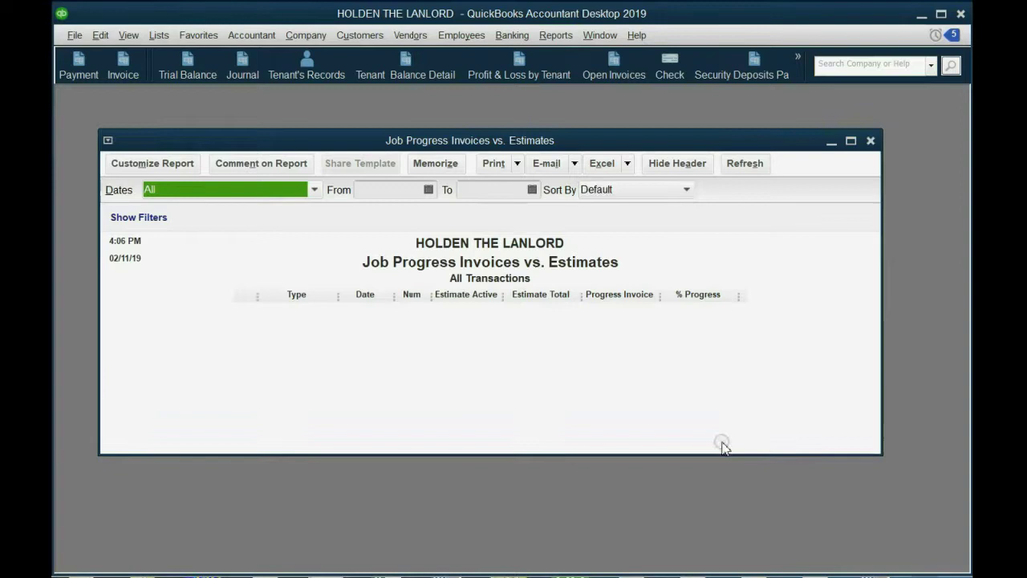
Customize the report header by replacing the word "Job" with "Percent" in the report title.
{"action": "left_click", "coordinate": [172, 165]}
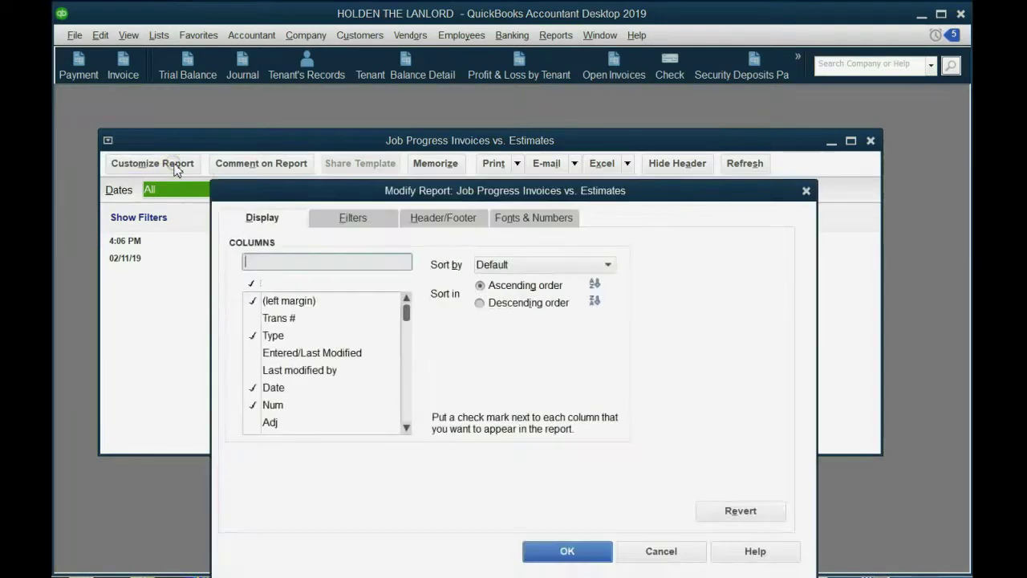
{"action": "left_click", "coordinate": [442, 223]}
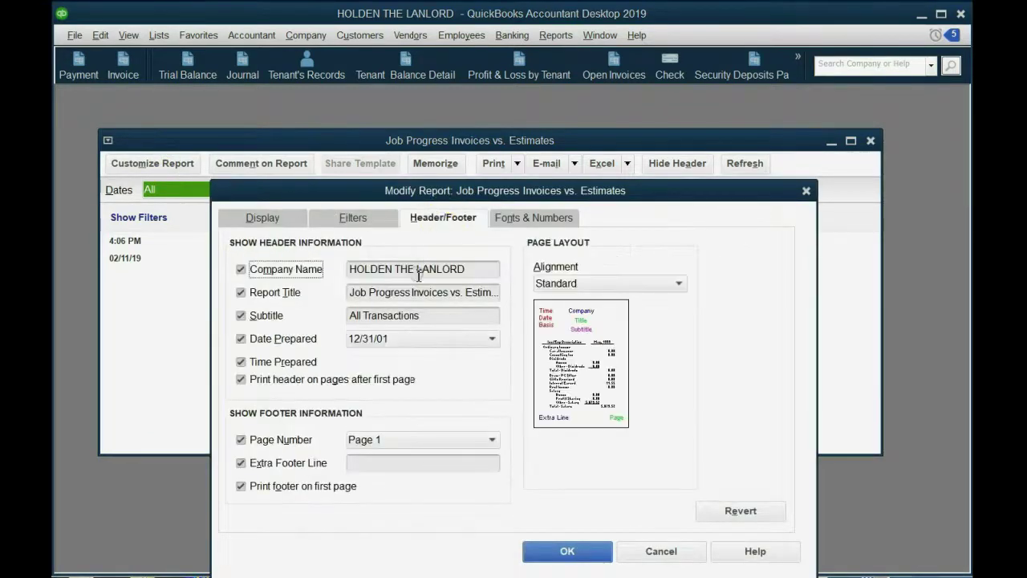
{"action": "left_click", "coordinate": [357, 293]}
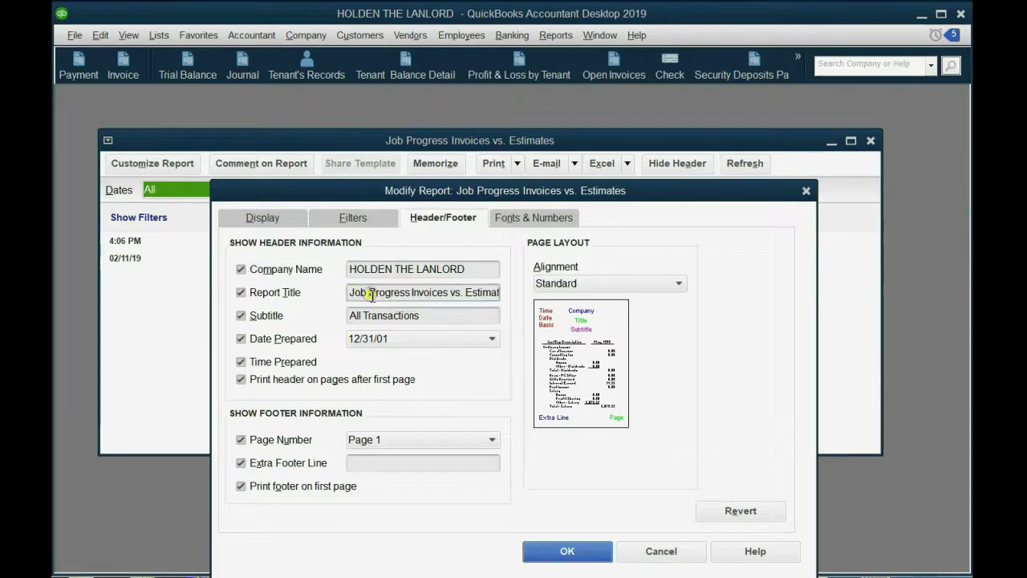
{"action": "left_click_drag", "start_coordinate": [357, 293], "coordinate": [282, 277]}
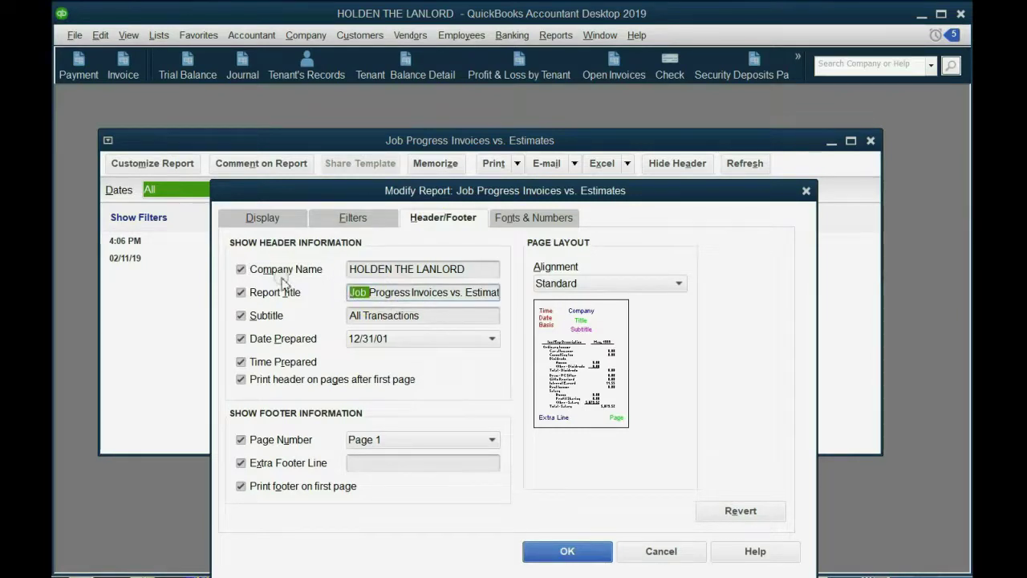
{"action": "type", "text": "Perce"}
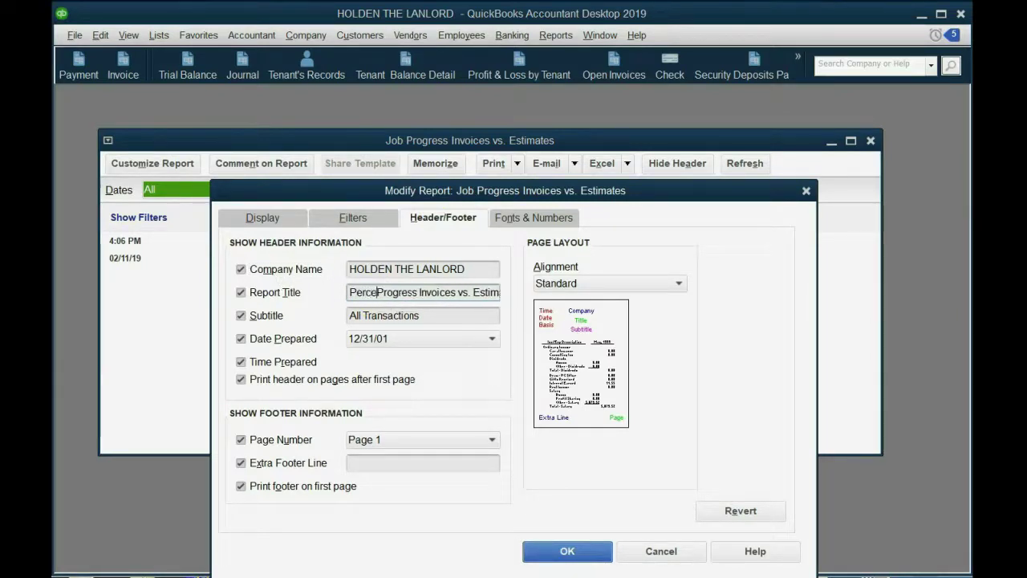
{"action": "type", "text": "nt"}
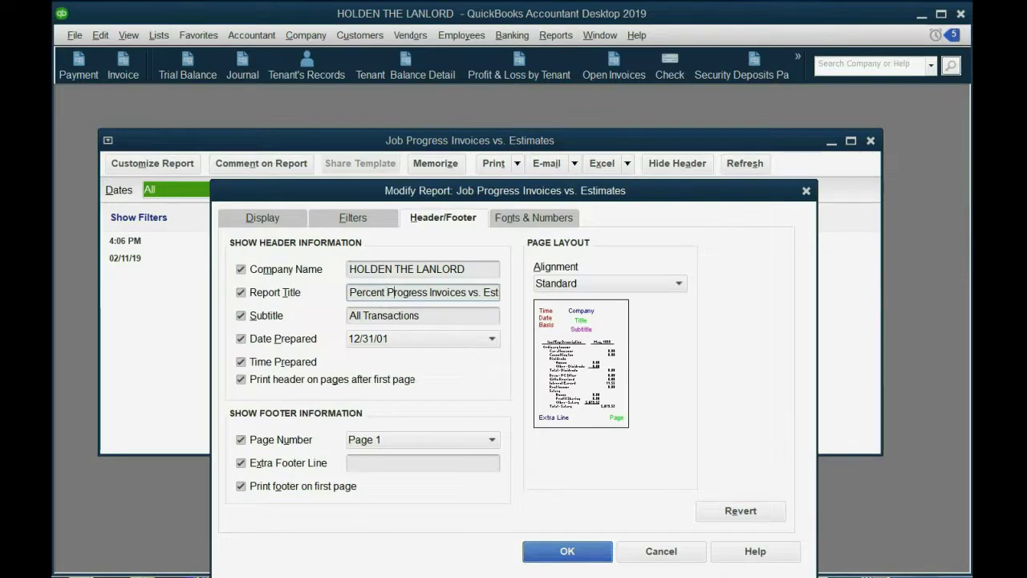
Replace the end of the report title so it reads "Percent Progress On Leases" and apply the change to the report.
{"action": "key", "text": "End"}
{"action": "key", "text": "BackSpace"}
{"action": "key", "text": "BackSpace"}
{"action": "key", "text": "BackSpace"}
{"action": "key", "text": "BackSpace"}
{"action": "key", "text": "BackSpace"}
{"action": "key", "text": "BackSpace"}
{"action": "key", "text": "BackSpace"}
{"action": "key", "text": "BackSpace"}
{"action": "key", "text": "BackSpace"}
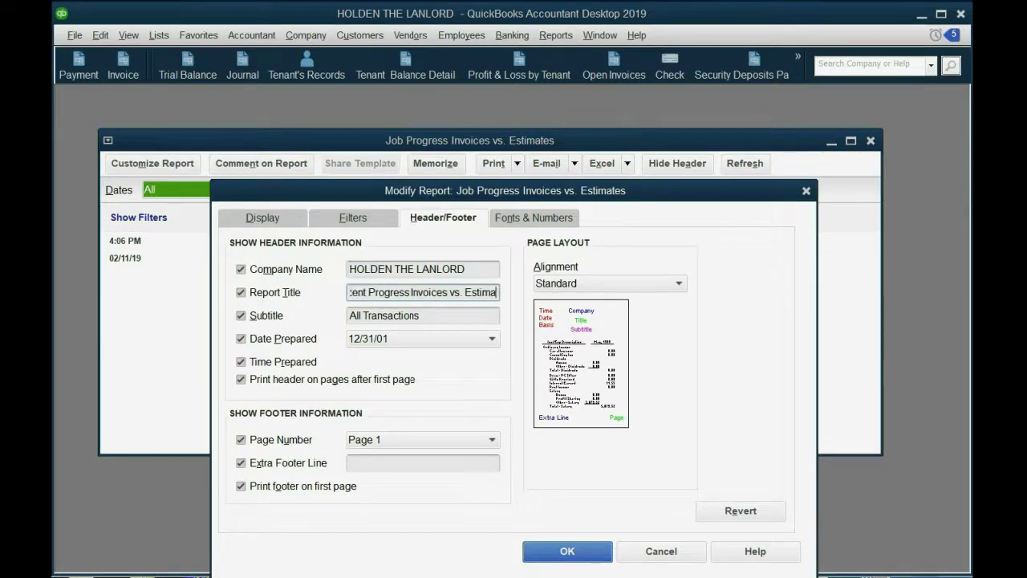
{"action": "key", "text": "BackSpace"}
{"action": "key", "text": "BackSpace"}
{"action": "key", "text": "BackSpace"}
{"action": "key", "text": "BackSpace"}
{"action": "key", "text": "BackSpace"}
{"action": "key", "text": "BackSpace"}
{"action": "key", "text": "BackSpace"}
{"action": "key", "text": "BackSpace"}
{"action": "key", "text": "BackSpace"}
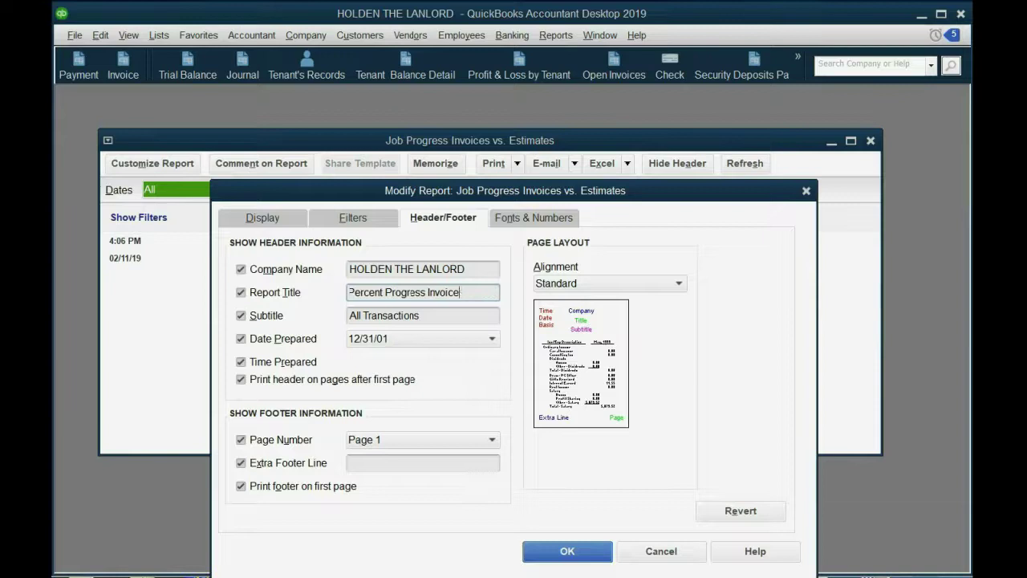
{"action": "key", "text": "BackSpace"}
{"action": "key", "text": "BackSpace"}
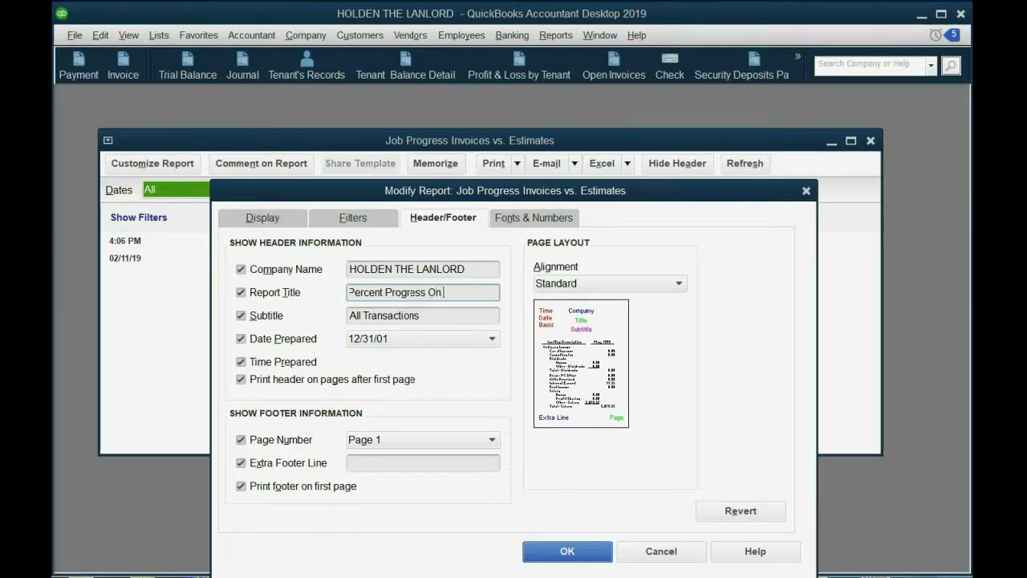
{"action": "type", "text": "On Leases"}
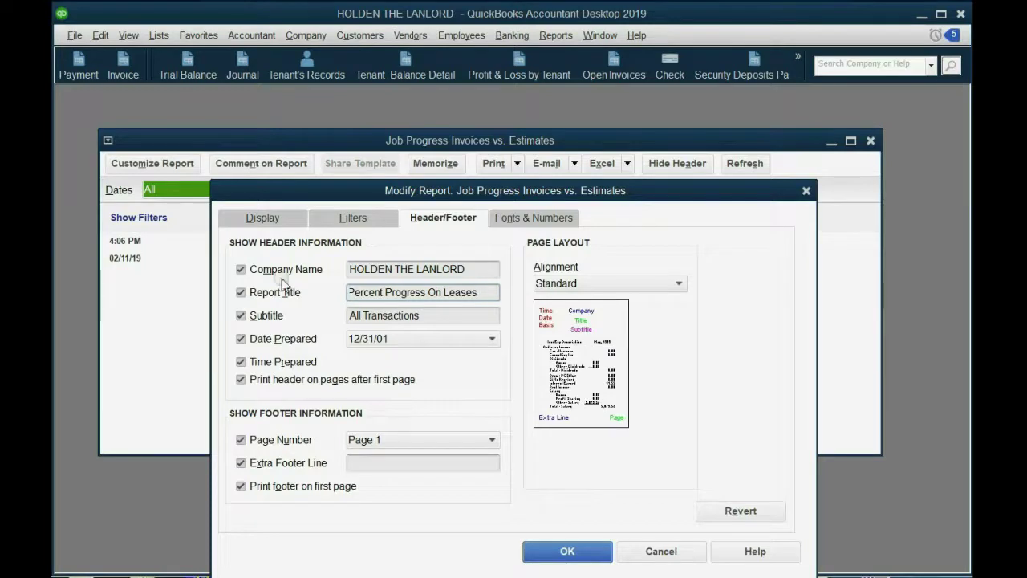
{"action": "left_click", "coordinate": [576, 551]}
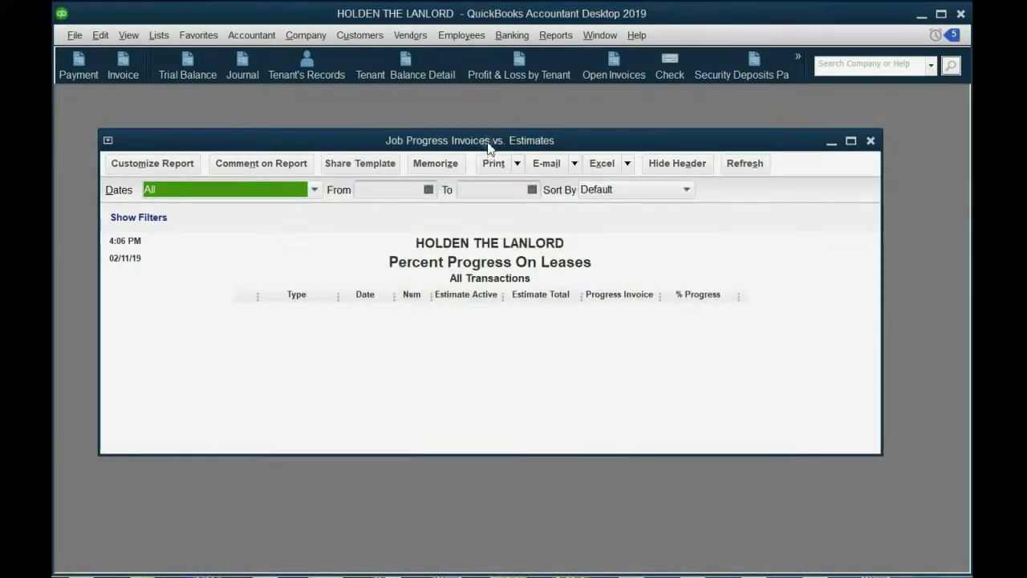
Open the Financial Progress on Leases report from the icon bar and place it below the Percent Progress report to view both.
{"action": "mouse_move", "coordinate": [488, 142]}
{"action": "left_mouse_down"}
{"action": "mouse_move", "coordinate": [536, 143]}
{"action": "mouse_move", "coordinate": [488, 147]}
{"action": "left_mouse_up"}
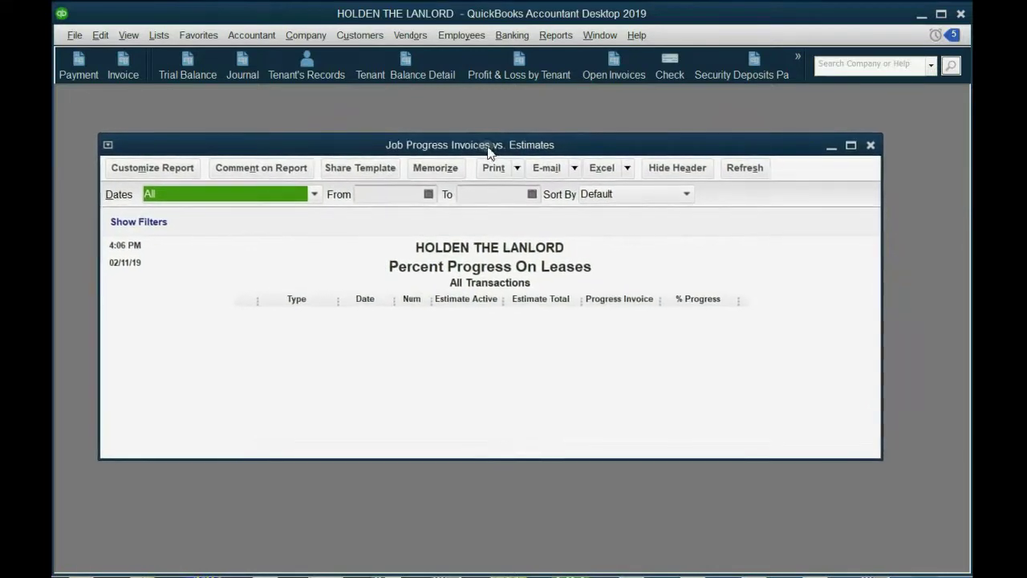
{"action": "left_click", "coordinate": [796, 59]}
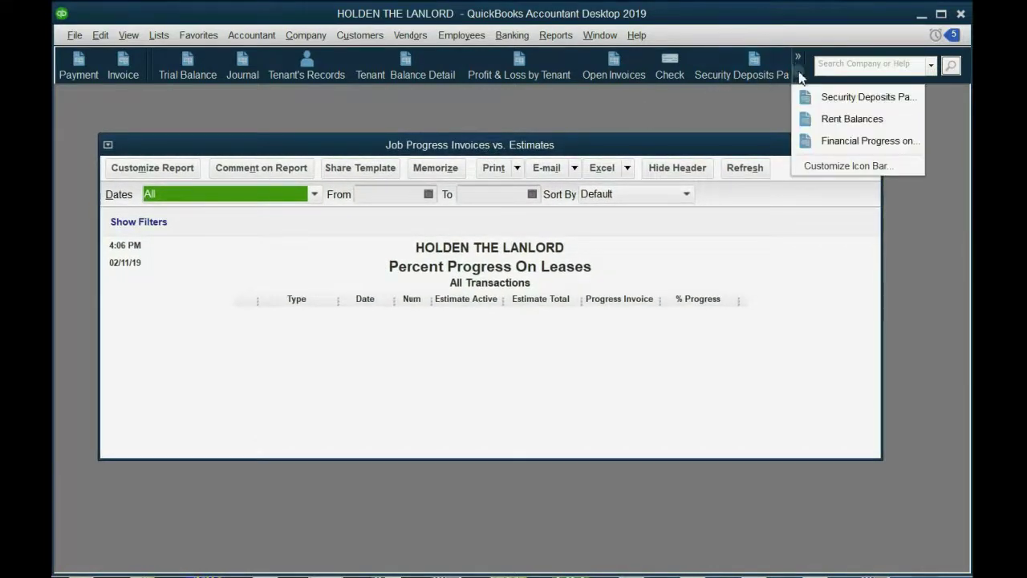
{"action": "left_click", "coordinate": [817, 140]}
{"action": "left_click_drag", "start_coordinate": [717, 102], "coordinate": [744, 316]}
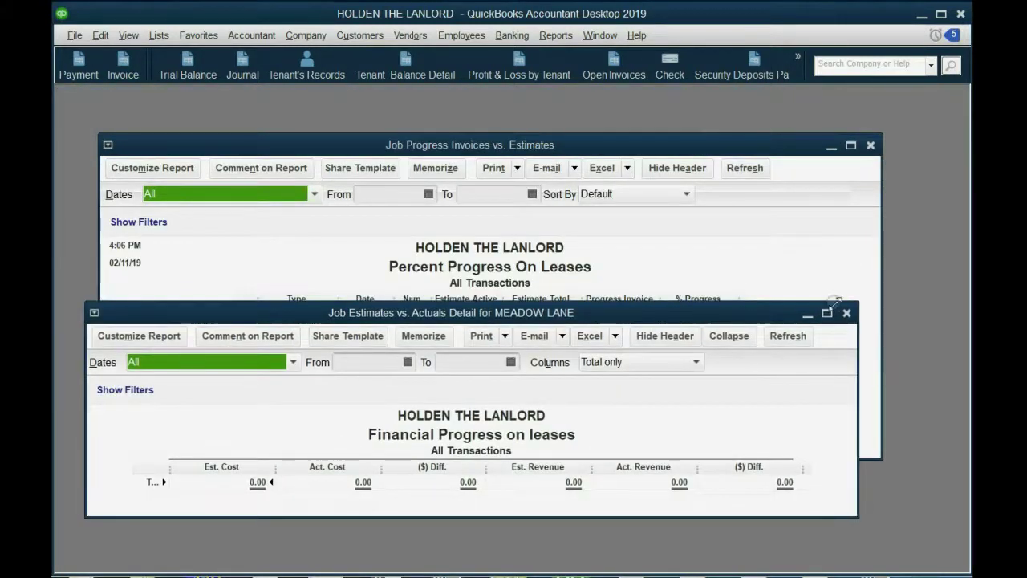
{"action": "left_click", "coordinate": [759, 239]}
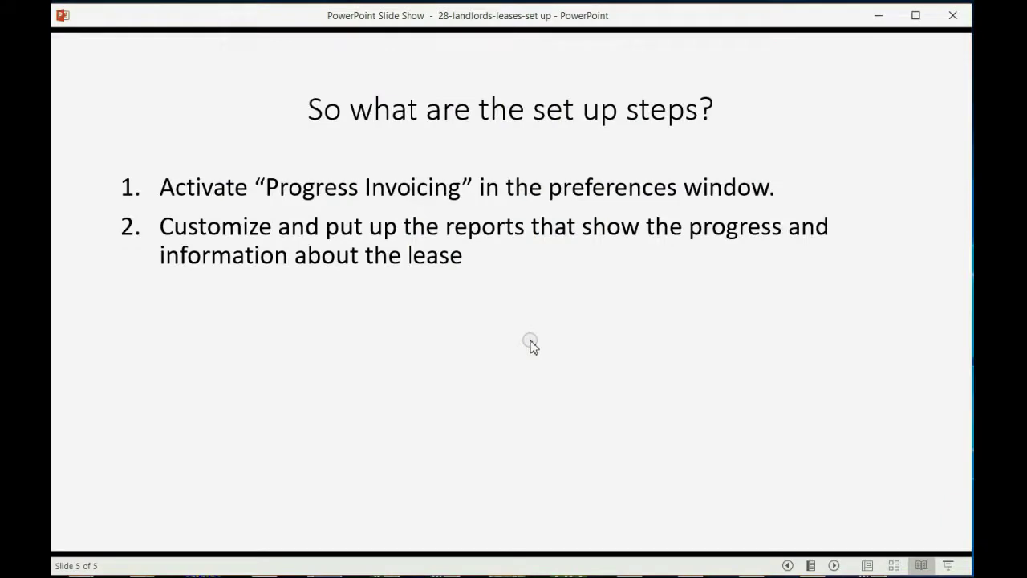
Reveal the third setup point on the PowerPoint slide, switch back to QuickBooks and close both open reports.
{"action": "left_click", "coordinate": [530, 342]}
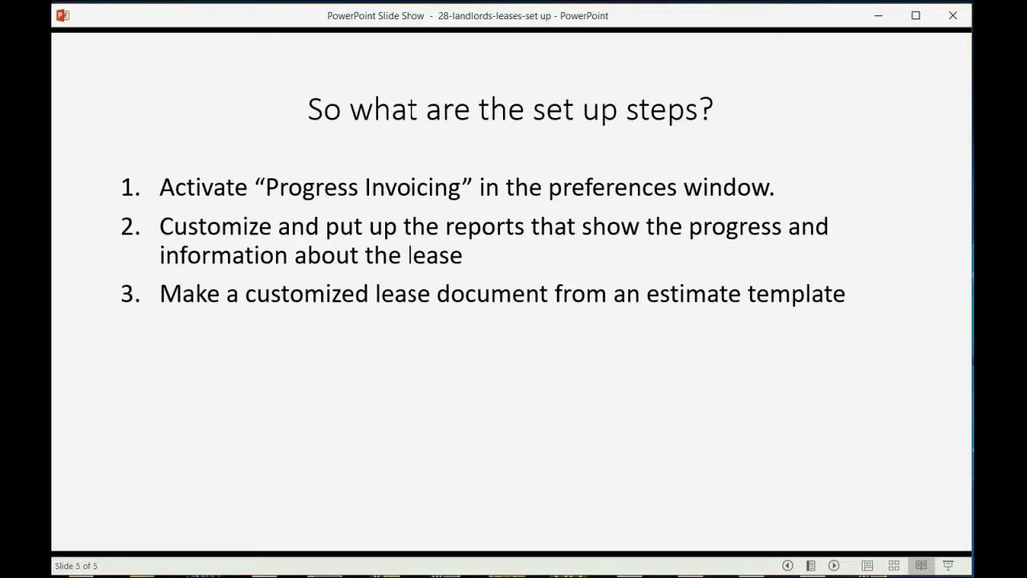
{"action": "key", "text": "alt+Tab"}
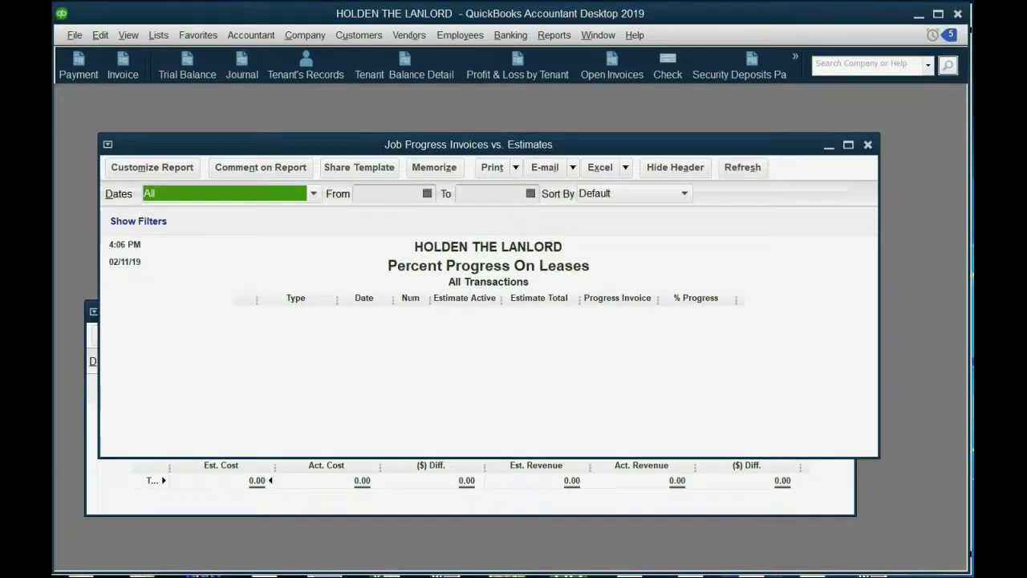
{"action": "key", "text": "Escape"}
{"action": "key", "text": "Escape"}
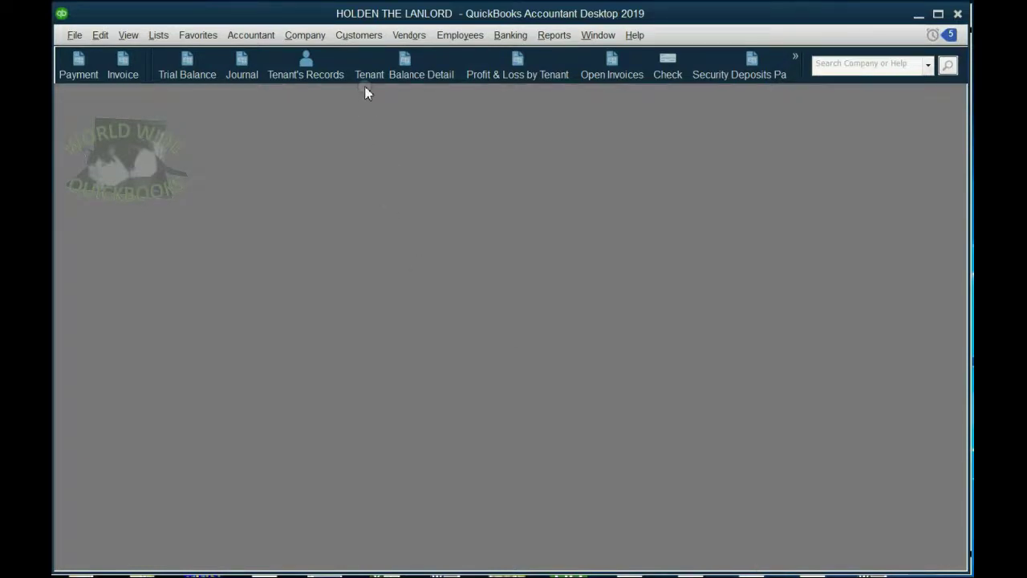
Open a new estimate form and look through the Proposal and Quote templates before returning to Retail Estimate.
{"action": "left_click", "coordinate": [371, 44]}
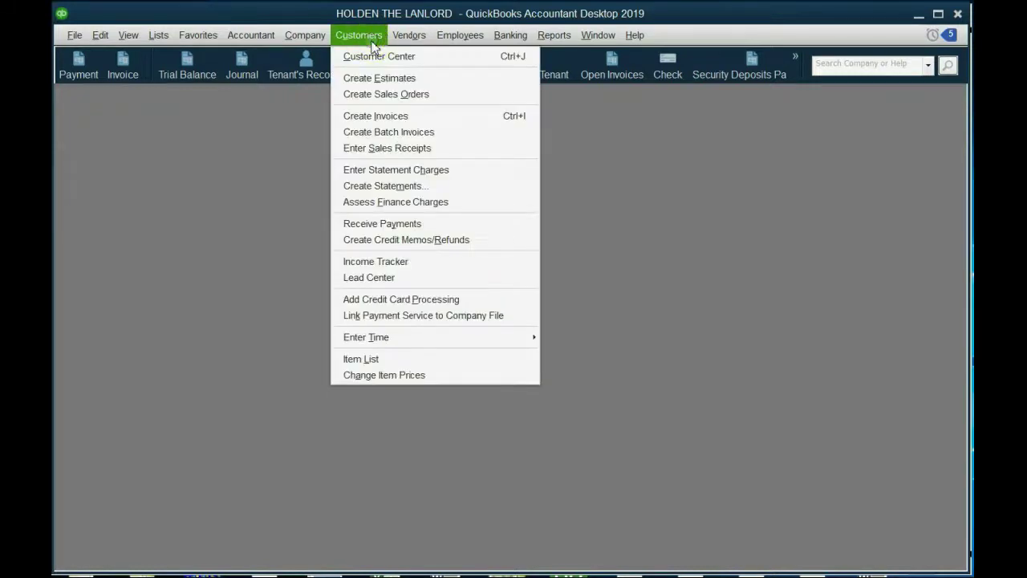
{"action": "left_click", "coordinate": [380, 77]}
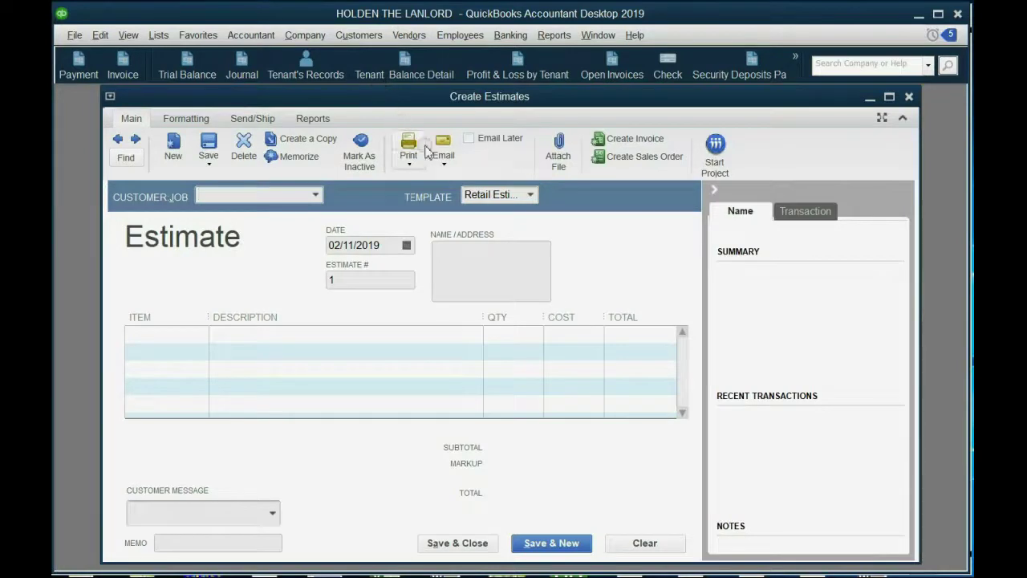
{"action": "left_click", "coordinate": [530, 195]}
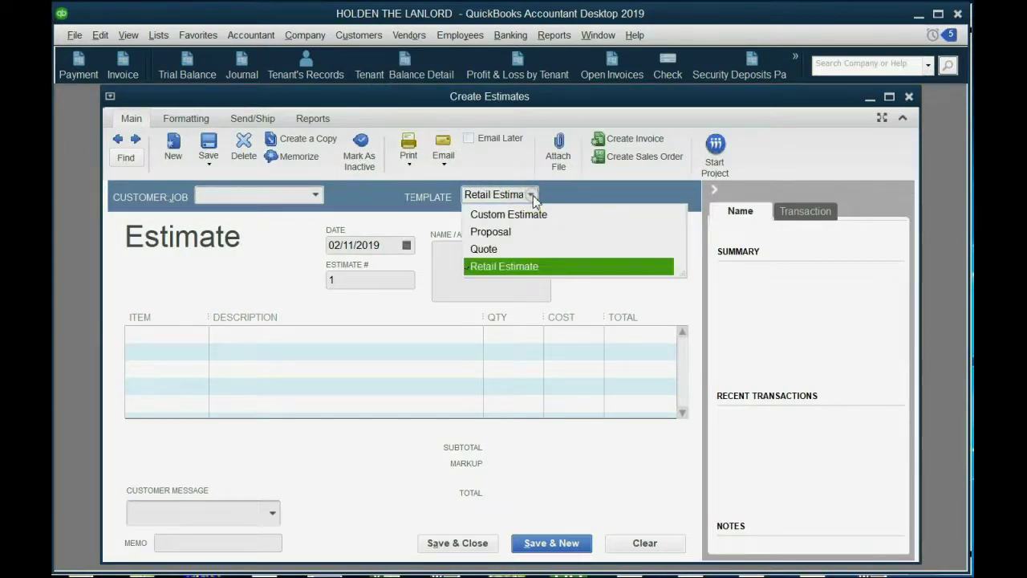
{"action": "left_click", "coordinate": [529, 194]}
{"action": "left_click", "coordinate": [528, 193]}
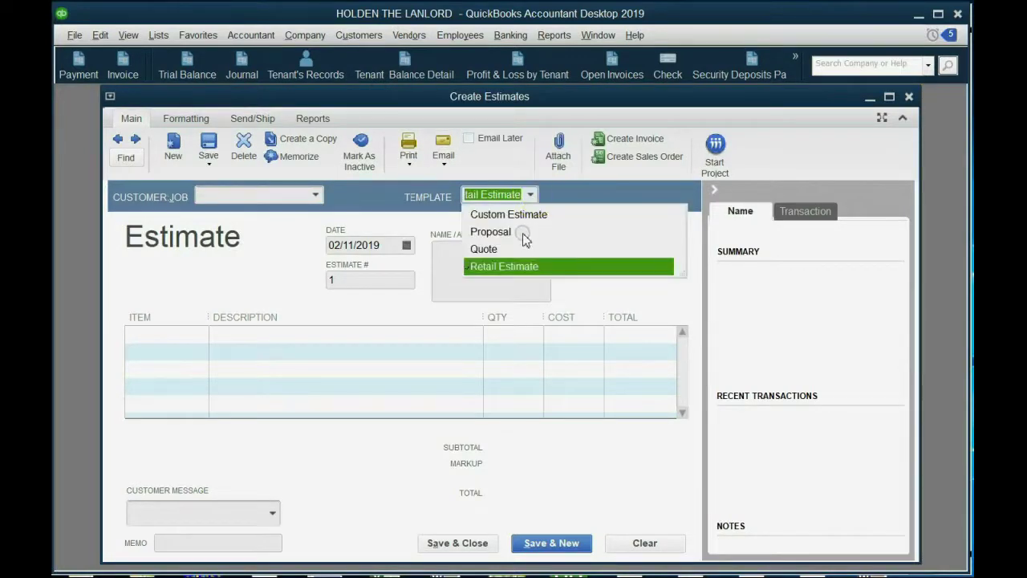
{"action": "left_click", "coordinate": [525, 232]}
{"action": "left_click", "coordinate": [523, 195]}
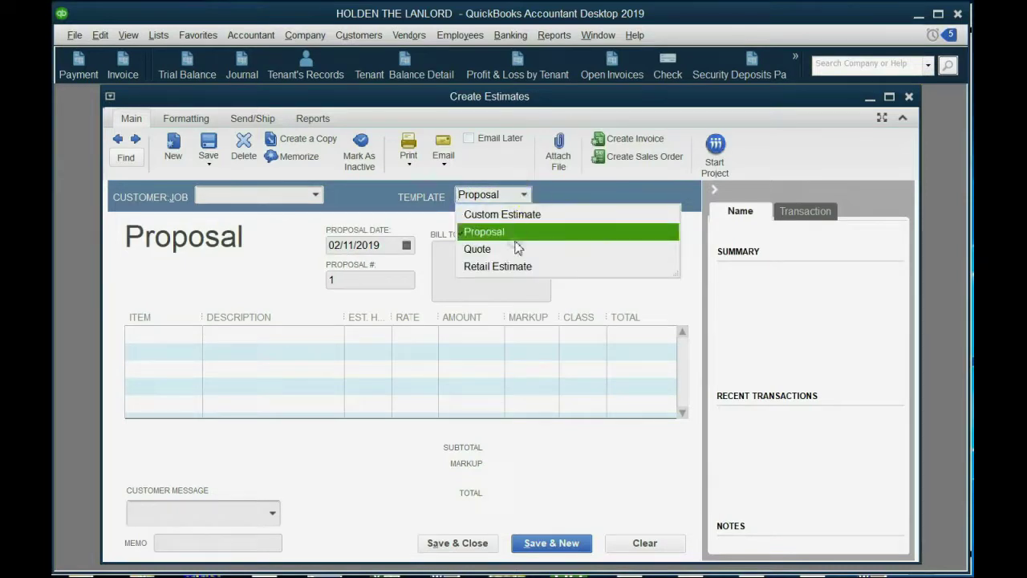
{"action": "left_click", "coordinate": [516, 248]}
{"action": "left_click", "coordinate": [523, 195]}
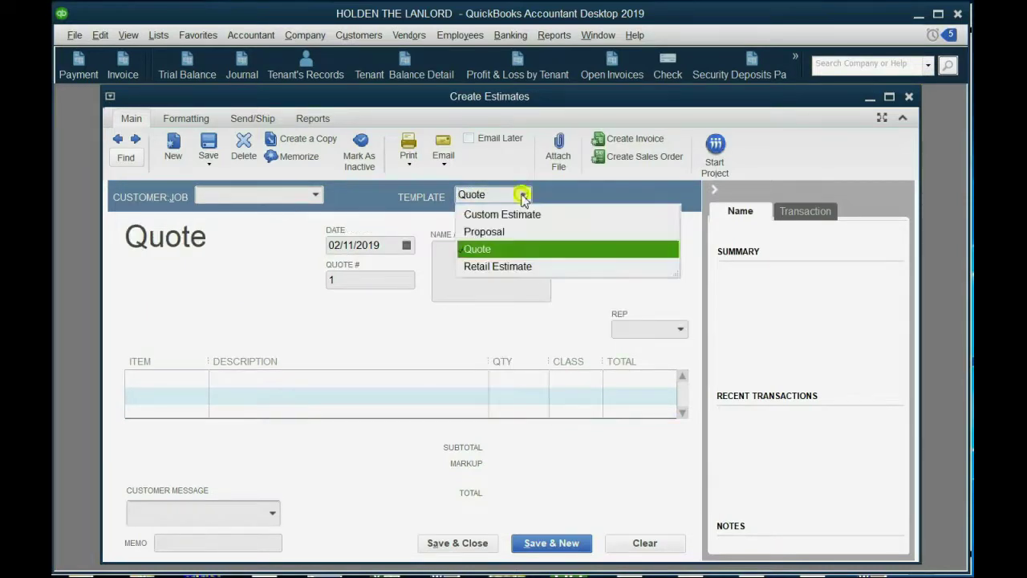
{"action": "left_click", "coordinate": [517, 266]}
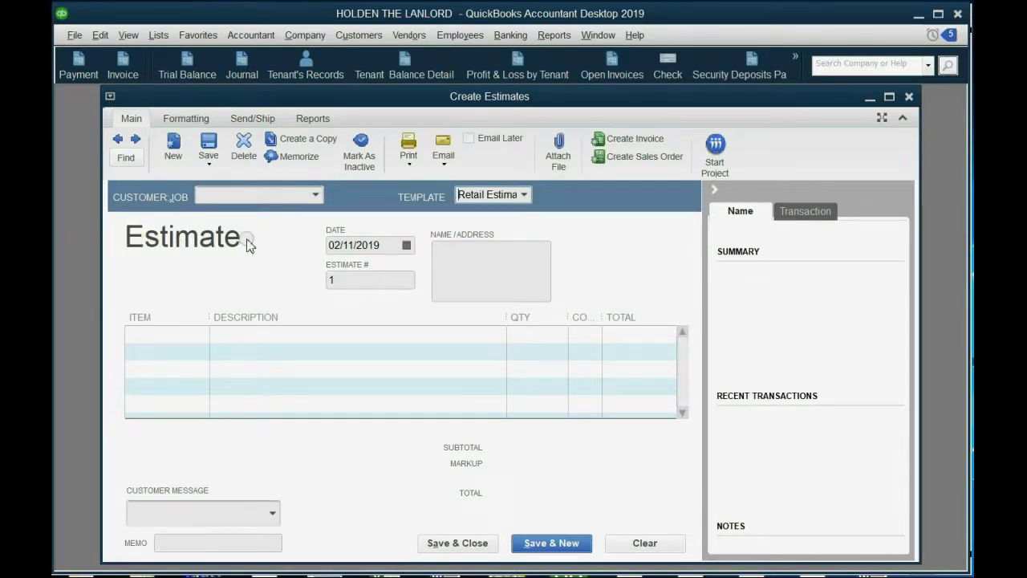
Open the template manager from the estimate form and preview the Quote and Proposal templates.
{"action": "left_click", "coordinate": [186, 118]}
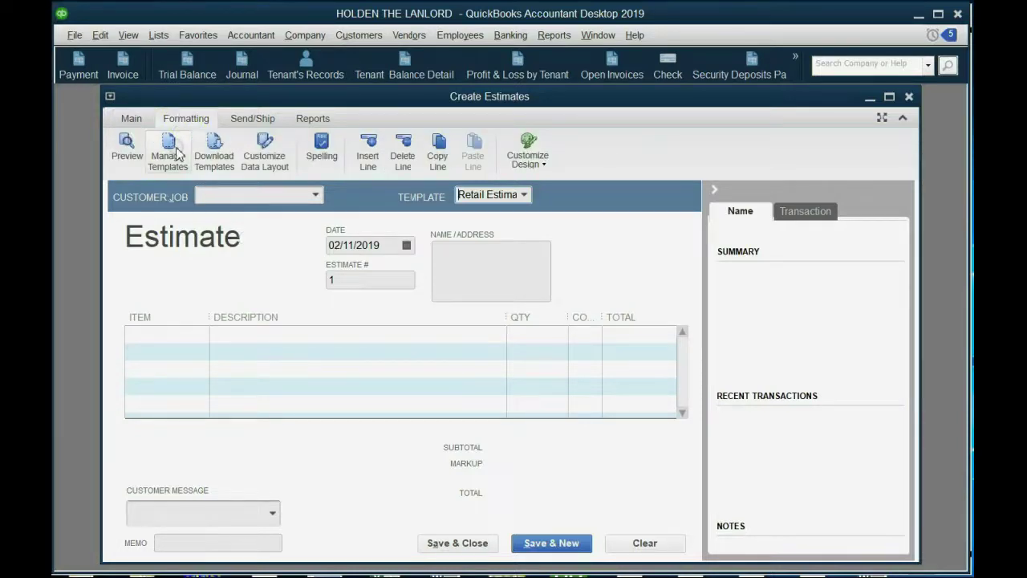
{"action": "left_click", "coordinate": [169, 148]}
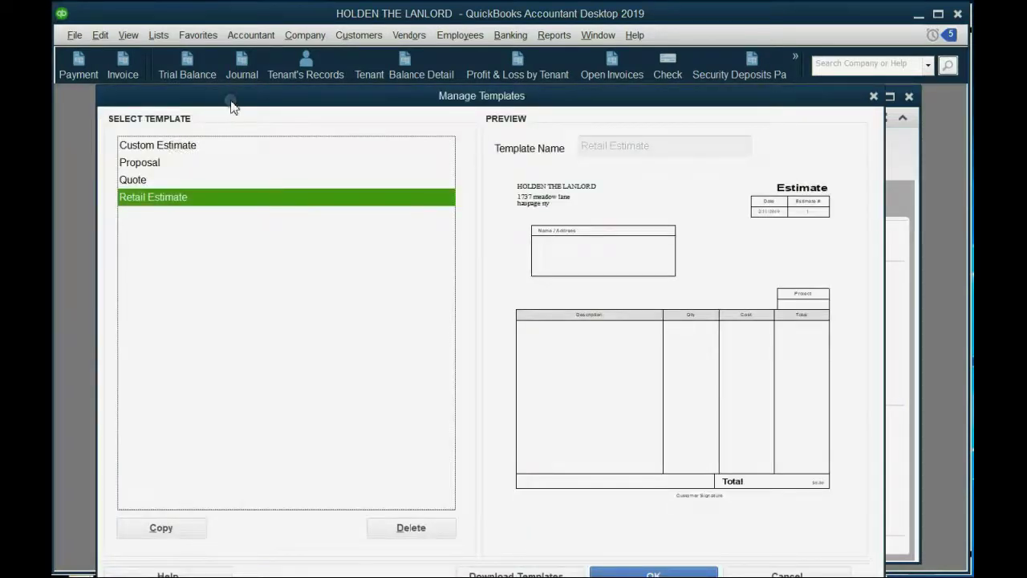
{"action": "left_click_drag", "start_coordinate": [230, 98], "coordinate": [259, 107]}
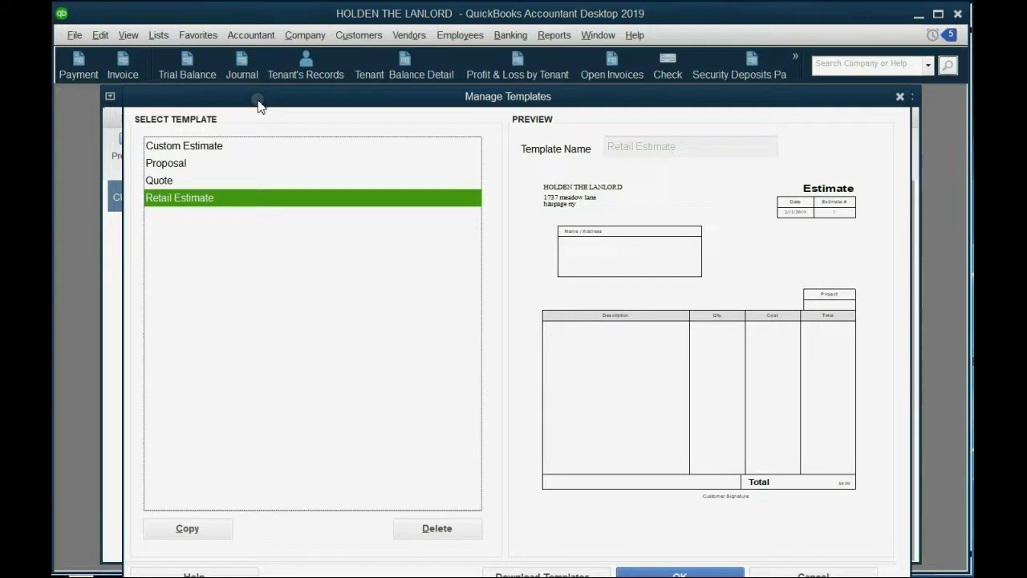
{"action": "left_click", "coordinate": [217, 181]}
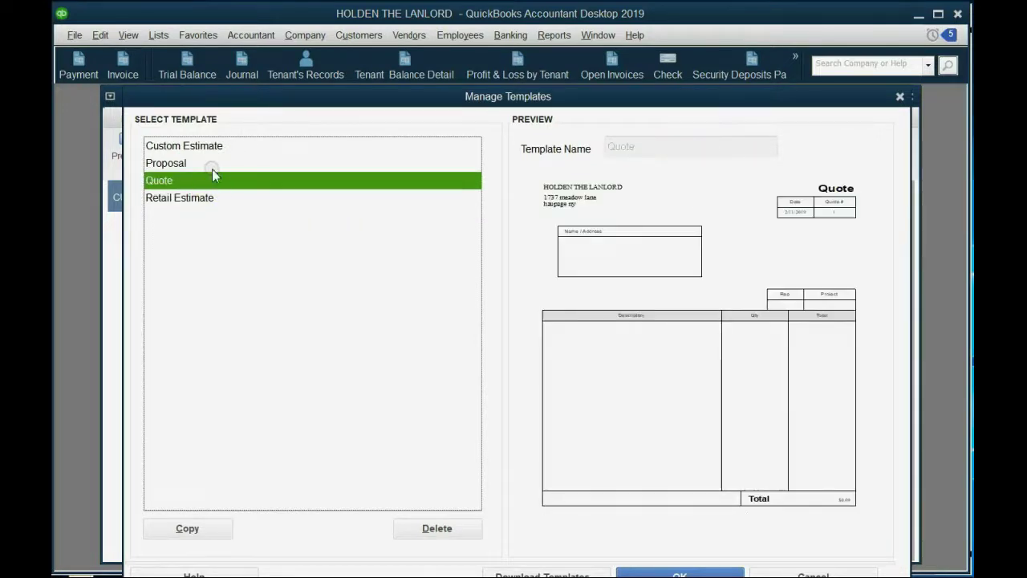
{"action": "left_click", "coordinate": [211, 168]}
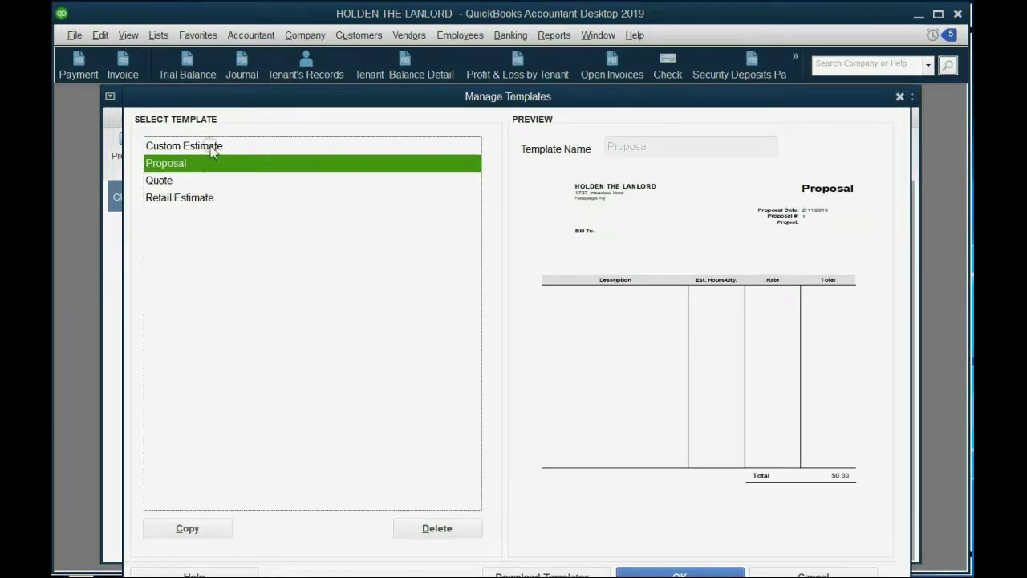
Duplicate the Custom Estimate template and name the copy "Leases".
{"action": "left_click", "coordinate": [210, 148]}
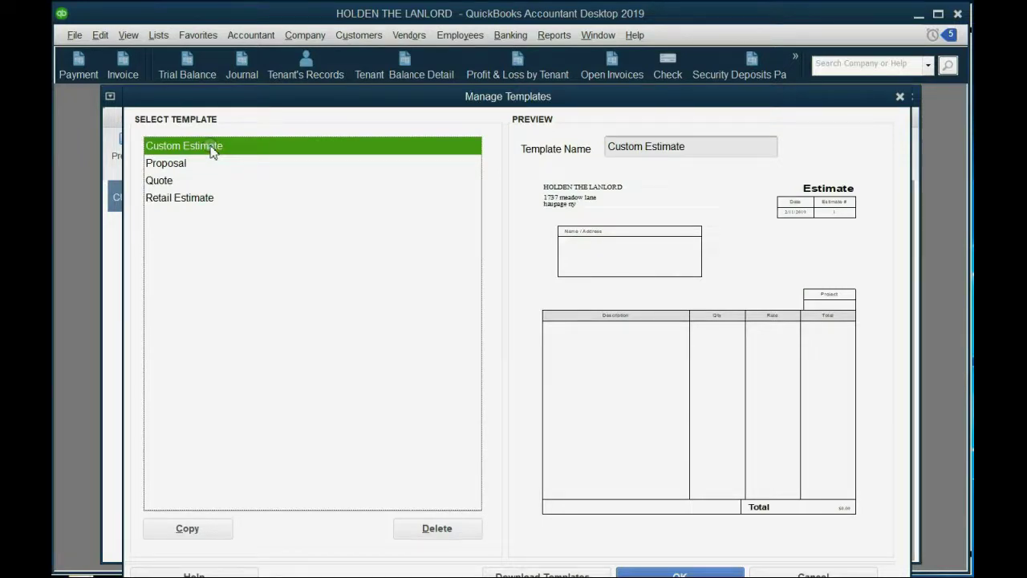
{"action": "left_click", "coordinate": [200, 529]}
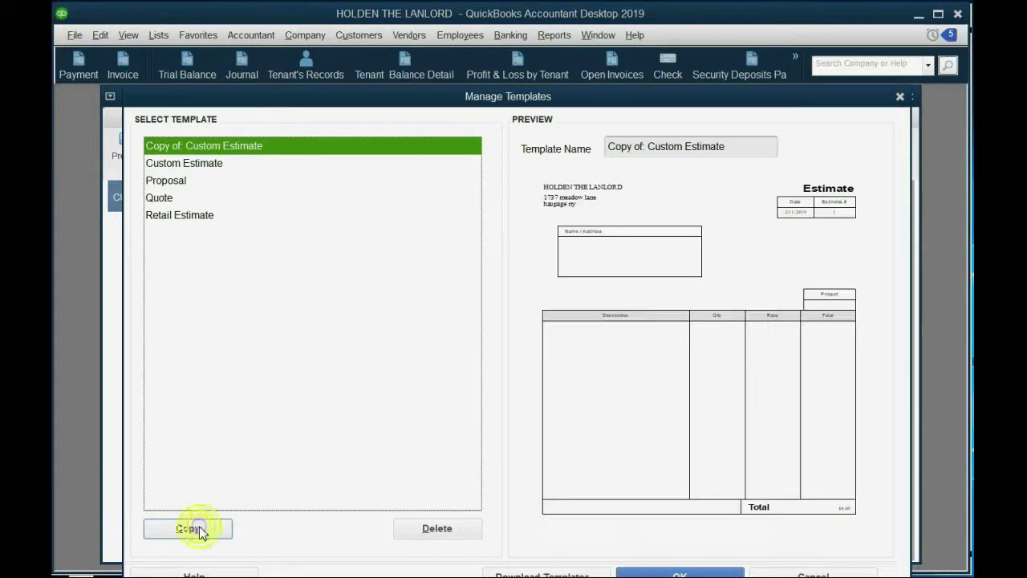
{"action": "left_click", "coordinate": [222, 164]}
{"action": "left_click", "coordinate": [221, 146]}
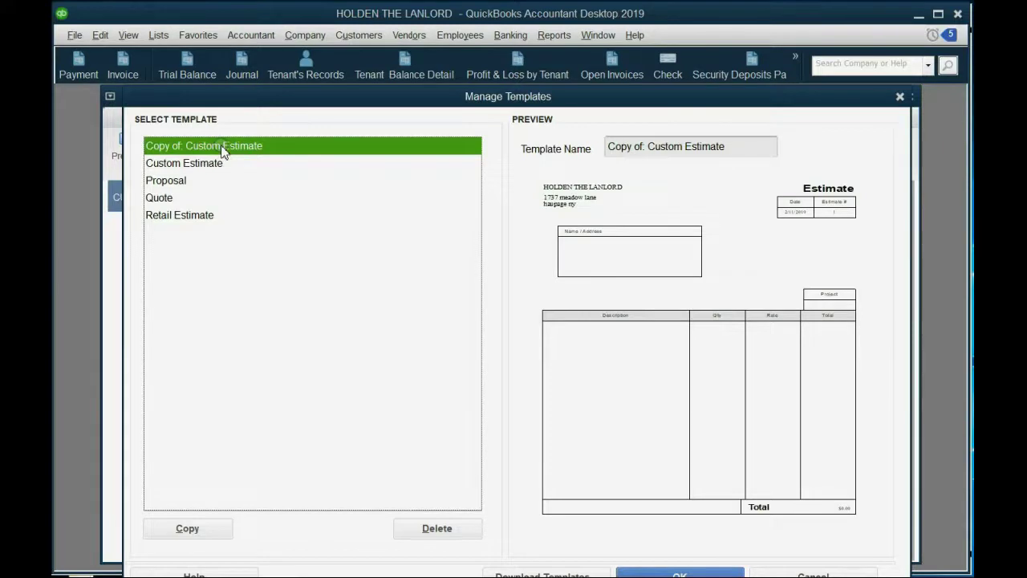
{"action": "left_click_drag", "start_coordinate": [738, 149], "coordinate": [598, 148]}
{"action": "type", "text": "Leases"}
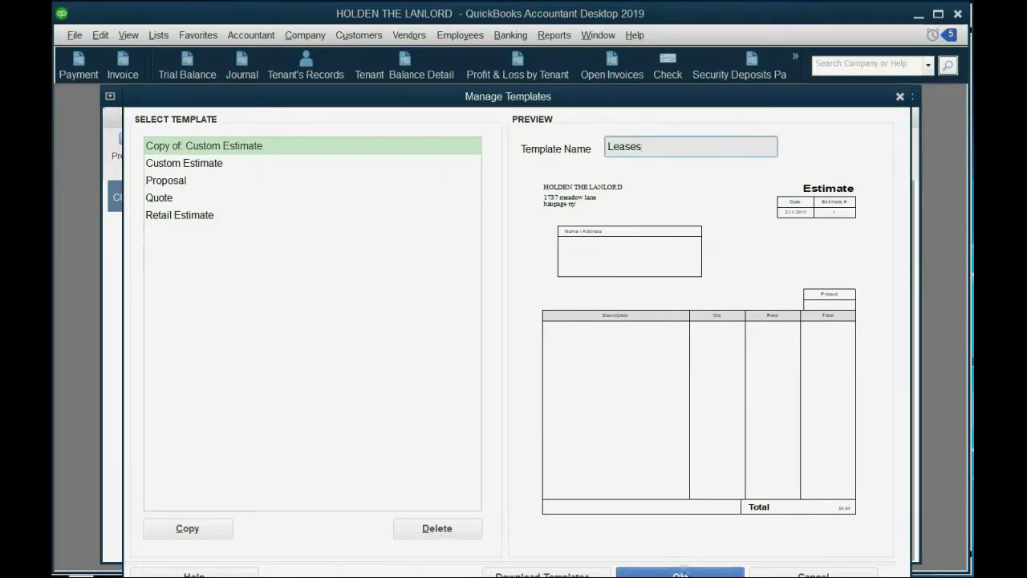
{"action": "left_click", "coordinate": [681, 575]}
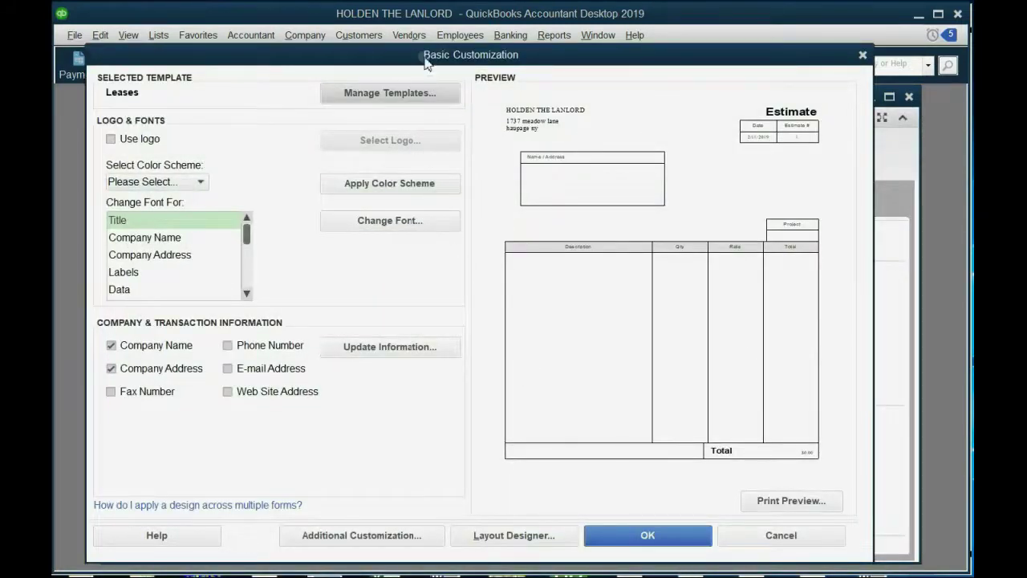
Open the additional customization of the Leases template and change its header title to "Lease".
{"action": "mouse_move", "coordinate": [426, 63]}
{"action": "left_mouse_down"}
{"action": "mouse_move", "coordinate": [453, 74]}
{"action": "mouse_move", "coordinate": [442, 74]}
{"action": "left_mouse_up"}
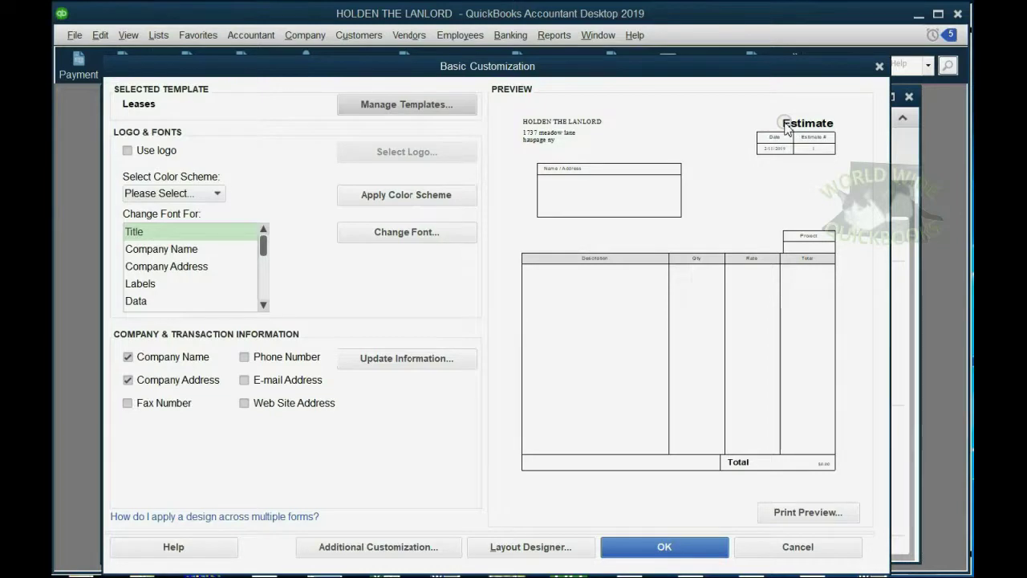
{"action": "left_click_drag", "start_coordinate": [566, 65], "coordinate": [581, 69]}
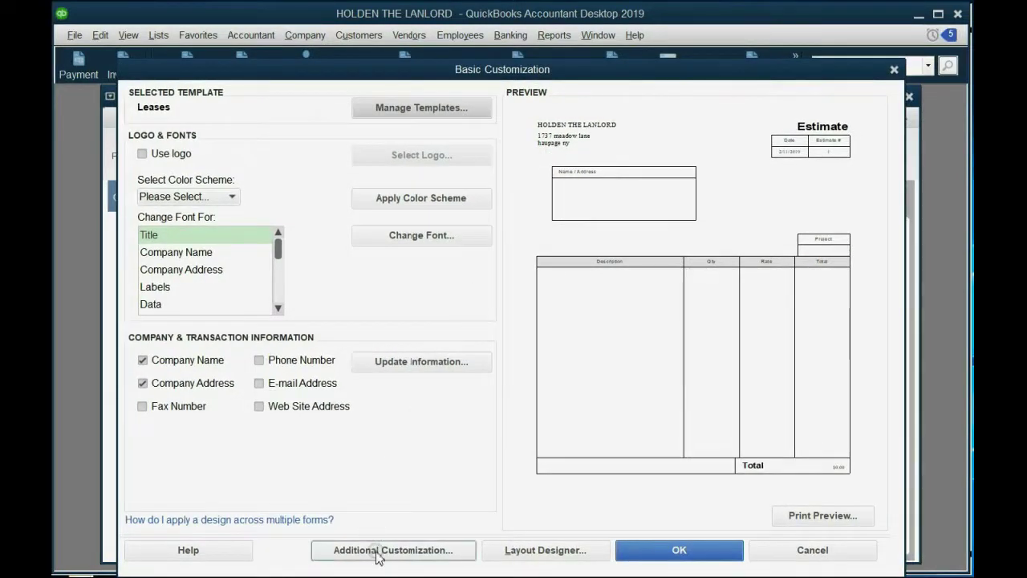
{"action": "left_click", "coordinate": [378, 554]}
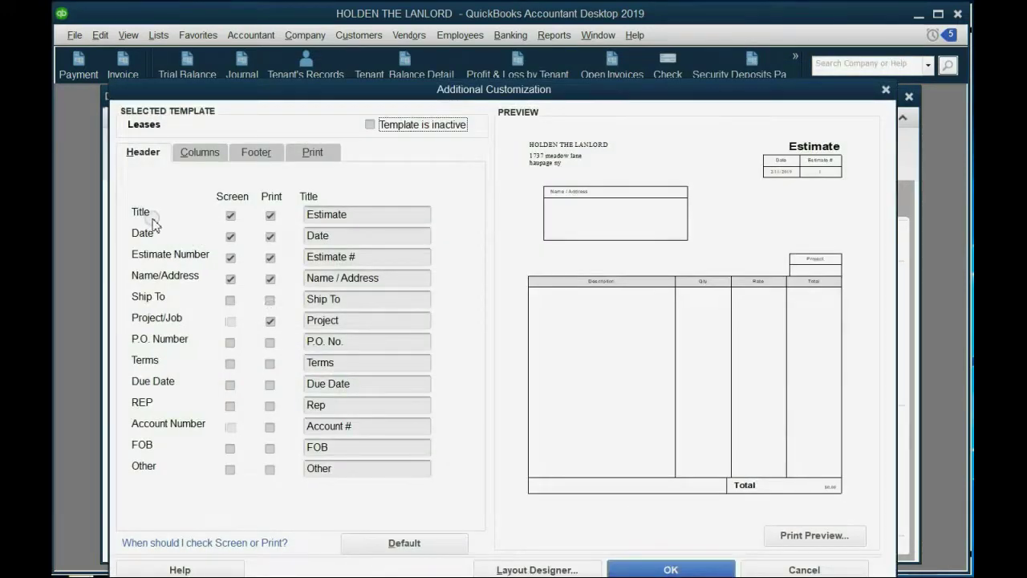
{"action": "left_click", "coordinate": [353, 216]}
{"action": "left_click_drag", "start_coordinate": [353, 216], "coordinate": [290, 221]}
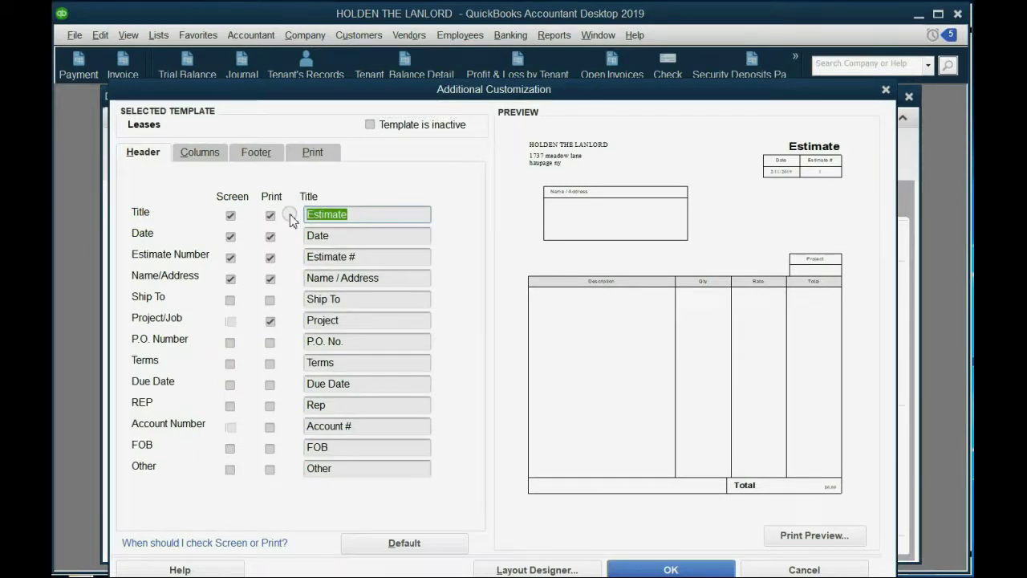
{"action": "type", "text": "Lease"}
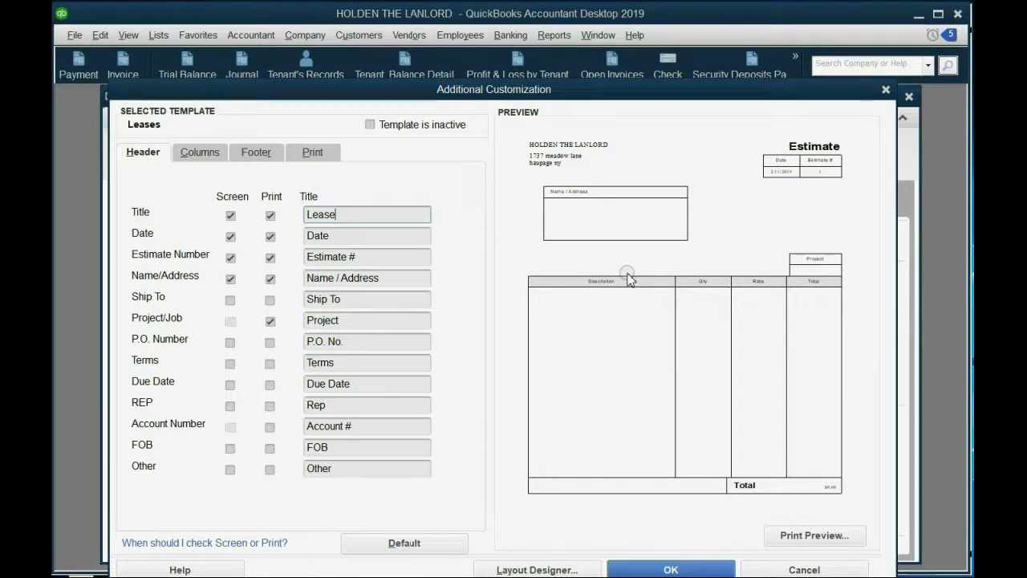
Dismiss the Layout Designer notice and save the additional and basic customization of the Leases template, returning to the estimate form.
{"action": "left_click", "coordinate": [536, 568]}
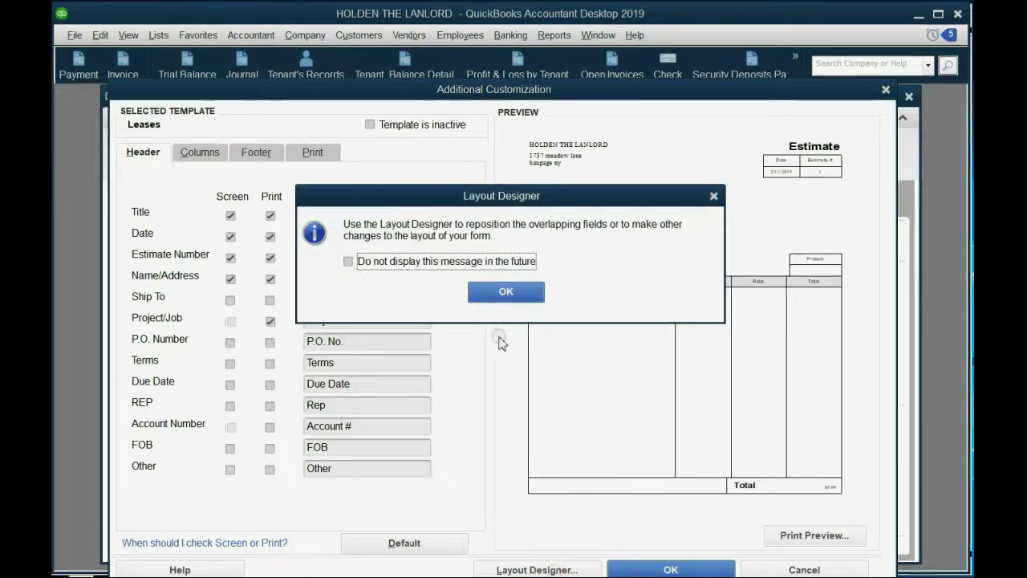
{"action": "left_click", "coordinate": [499, 299]}
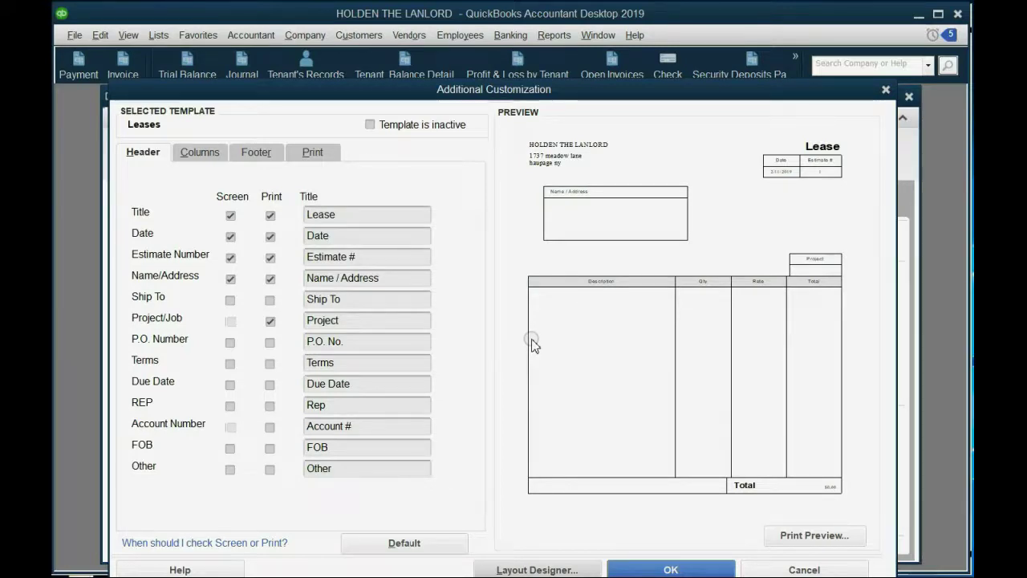
{"action": "left_click", "coordinate": [673, 570]}
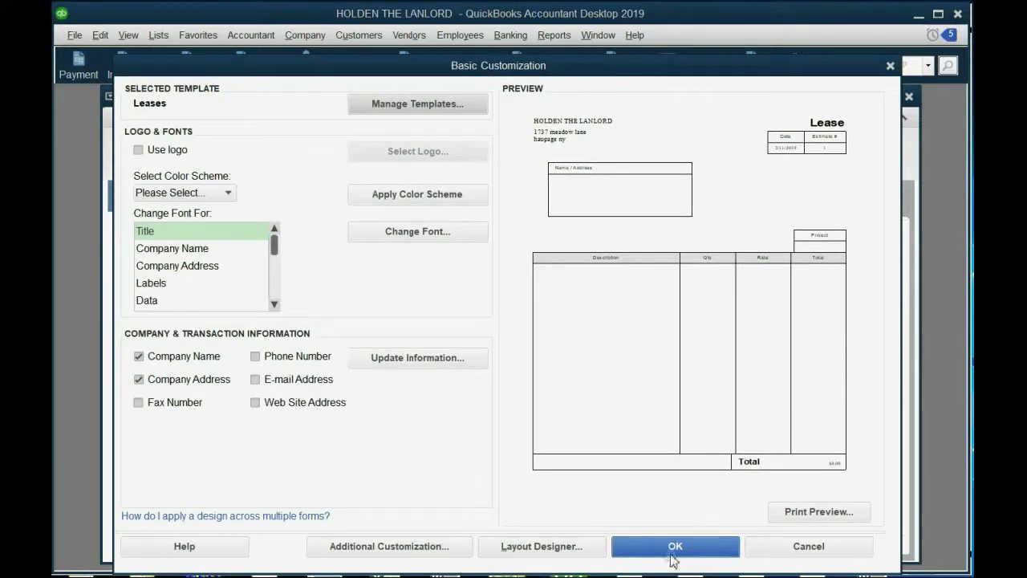
{"action": "left_click", "coordinate": [674, 546]}
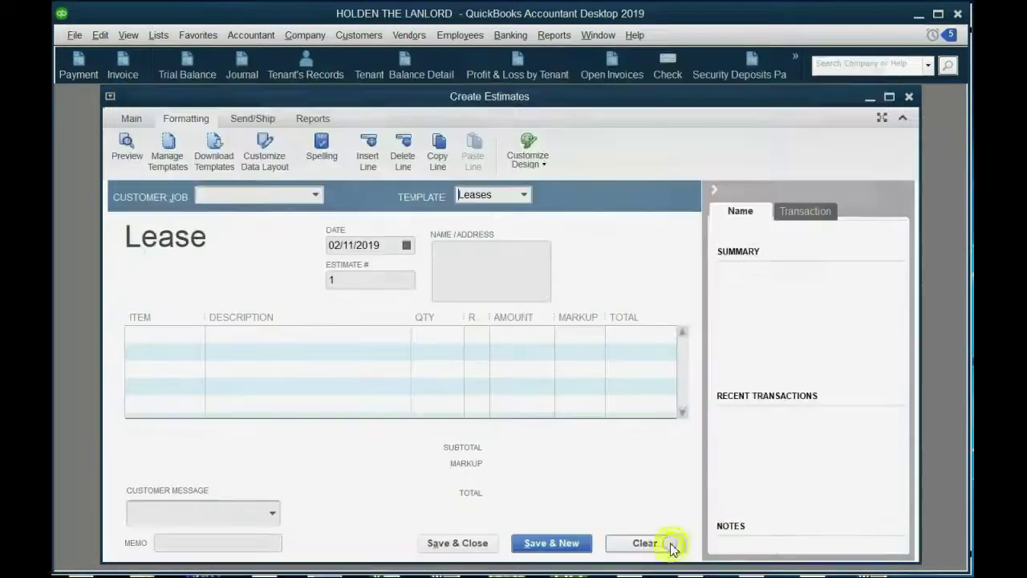
View the estimate form with the Quote template for comparison, and return it to the Leases template.
{"action": "left_click", "coordinate": [525, 194]}
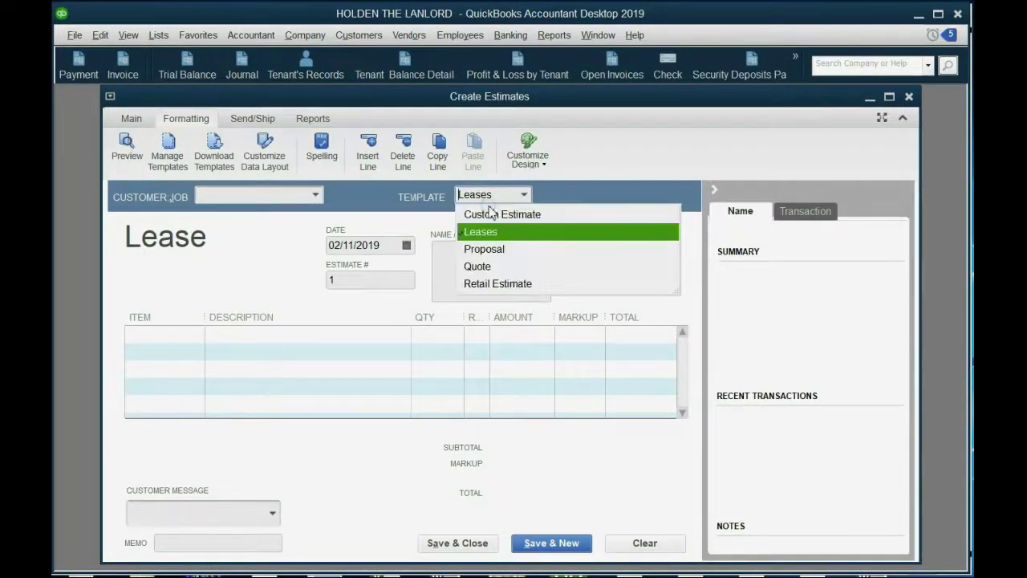
{"action": "left_click", "coordinate": [485, 265]}
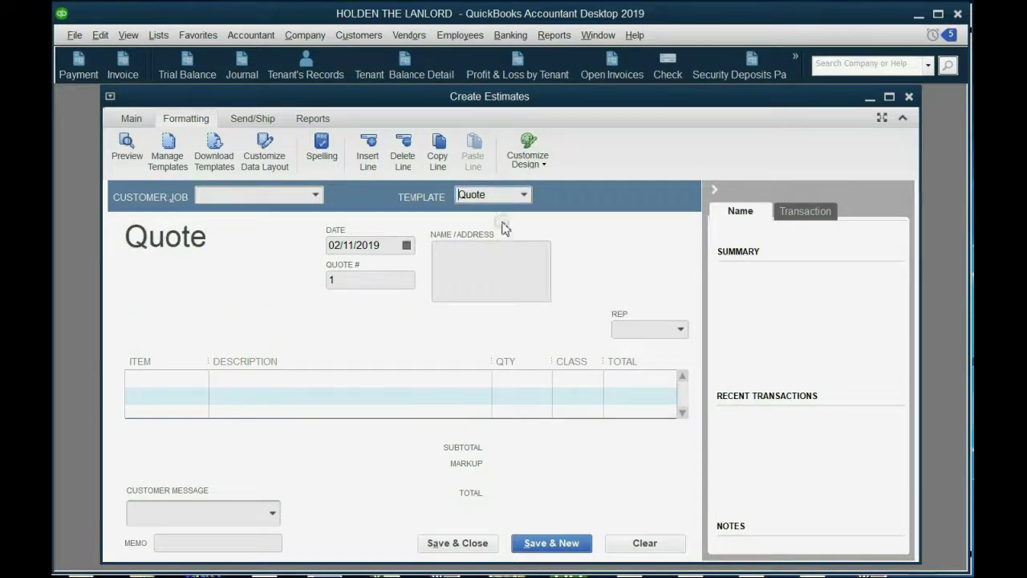
{"action": "left_click", "coordinate": [524, 194]}
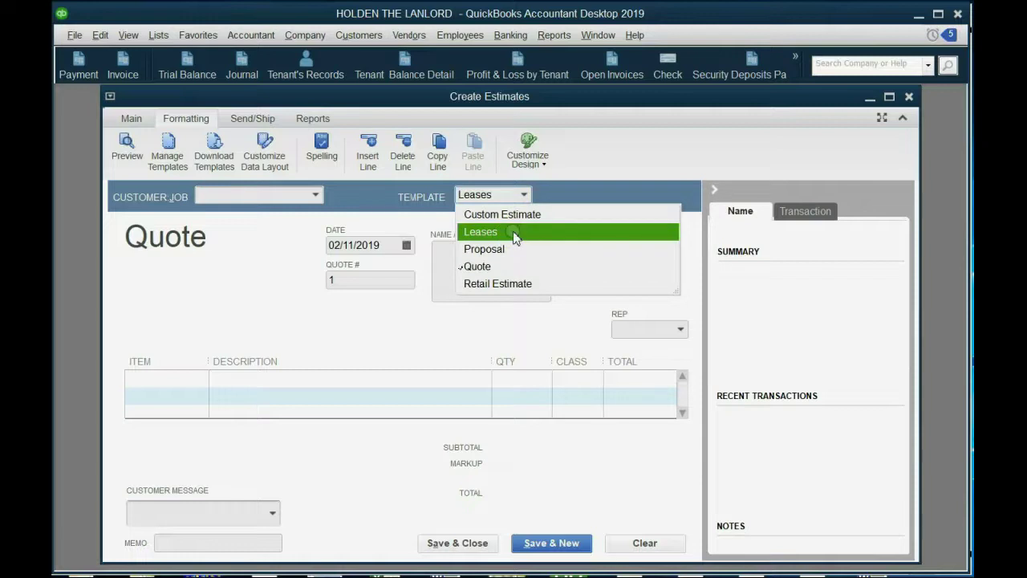
{"action": "left_click", "coordinate": [514, 231]}
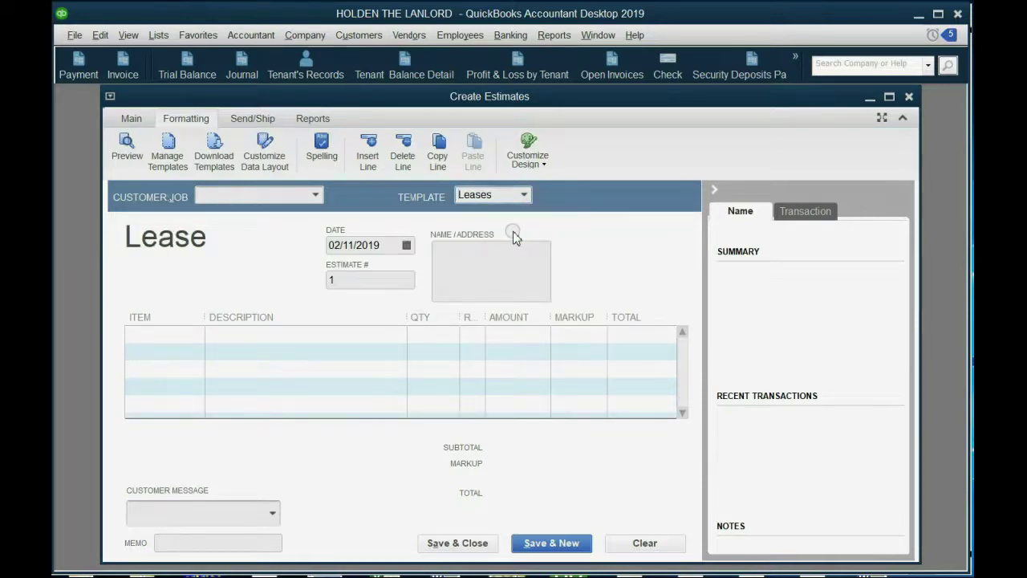